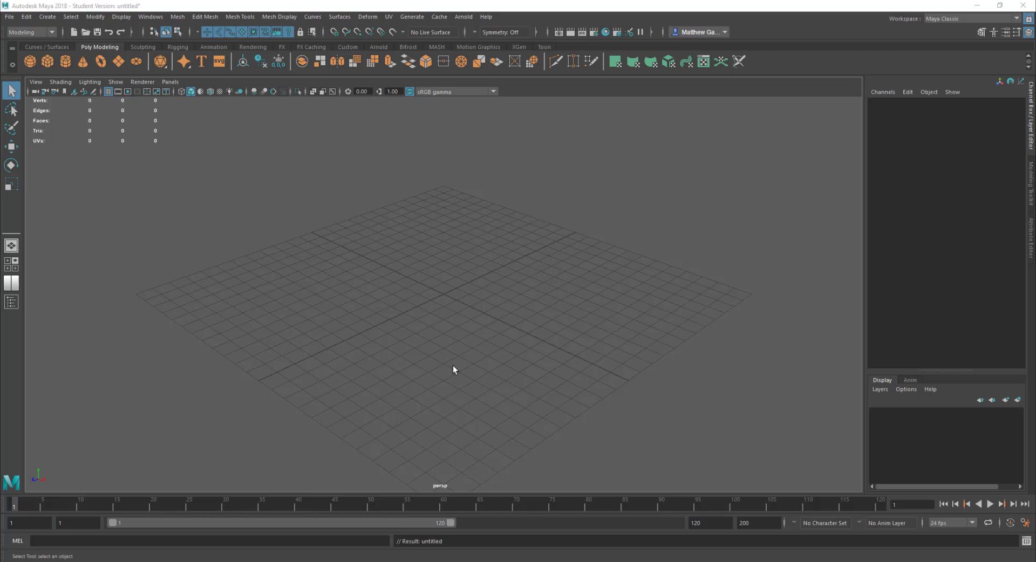
- Open HN3_Earl.mb from the High_Noon_3 scenes folder without saving the untitled scene
{"action": "left_click", "coordinate": [10, 17]}
{"action": "left_click", "coordinate": [27, 45]}
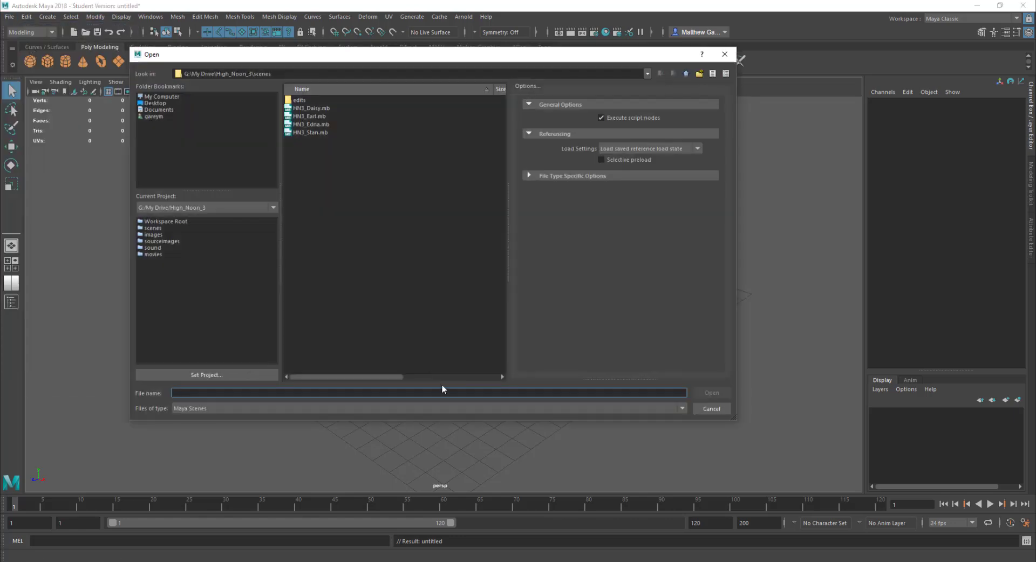
{"action": "left_click", "coordinate": [310, 118]}
{"action": "double_click", "coordinate": [310, 118]}
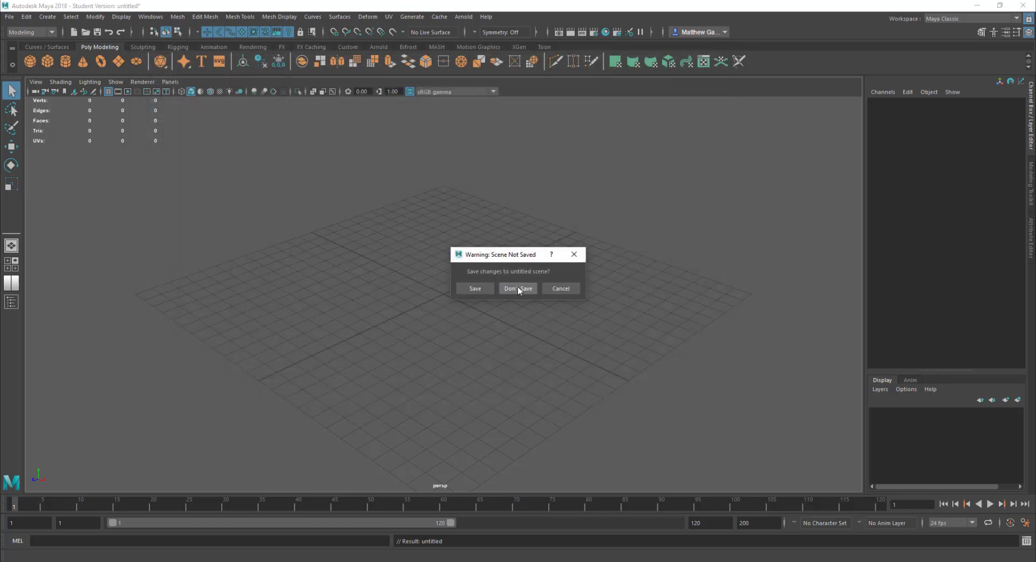
{"action": "left_click", "coordinate": [517, 286]}
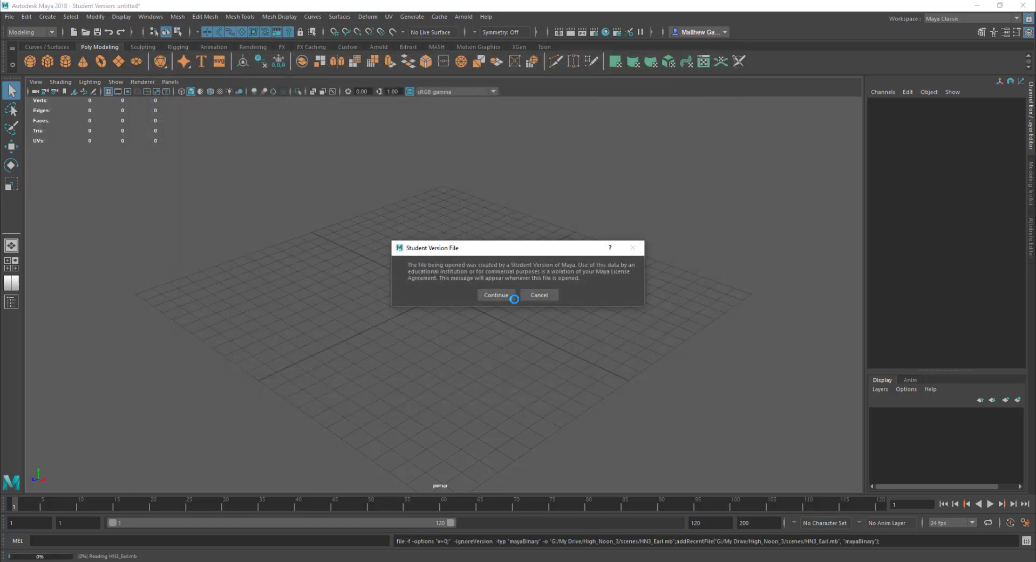
{"action": "left_click", "coordinate": [498, 295]}
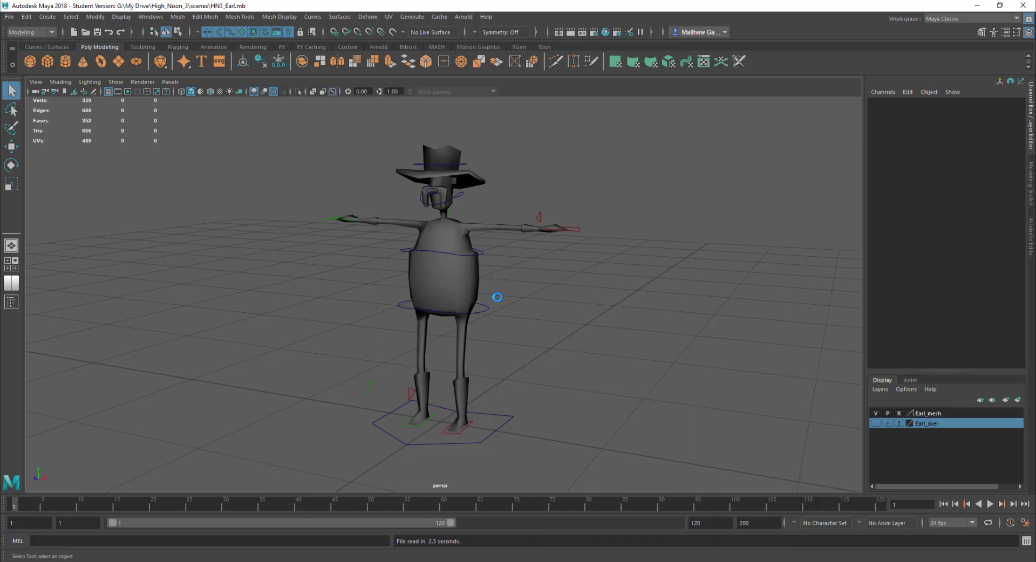
{"action": "left_click_drag", "start_coordinate": [535, 283], "coordinate": [517, 333], "text": "alt"}
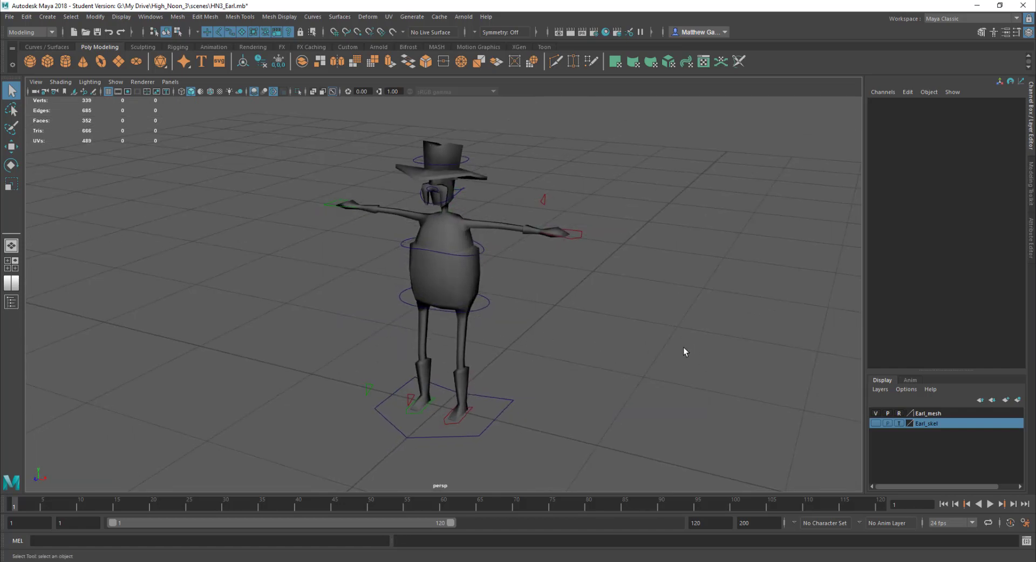
{"action": "left_click_drag", "start_coordinate": [683, 349], "coordinate": [588, 296], "text": "alt"}
{"action": "middle_click_drag", "start_coordinate": [587, 296], "coordinate": [600, 275], "text": "alt"}
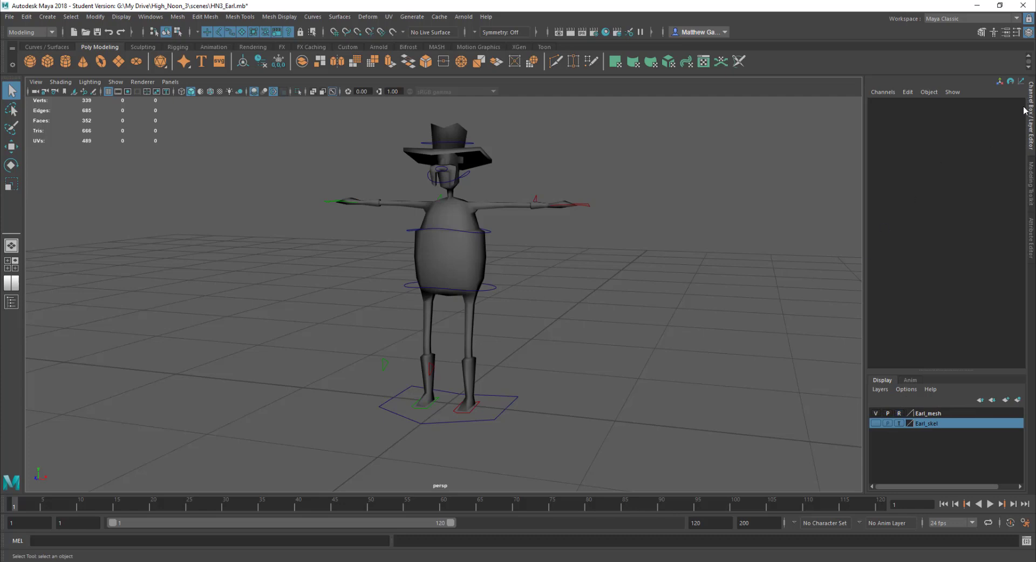
{"action": "left_click", "coordinate": [1029, 185]}
{"action": "left_click", "coordinate": [1031, 236]}
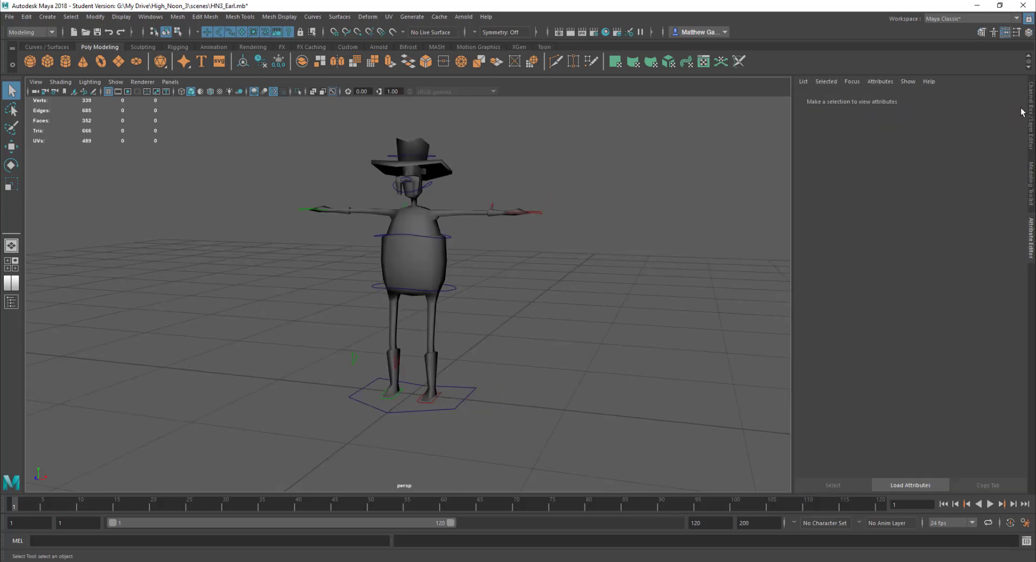
{"action": "left_click", "coordinate": [1029, 187]}
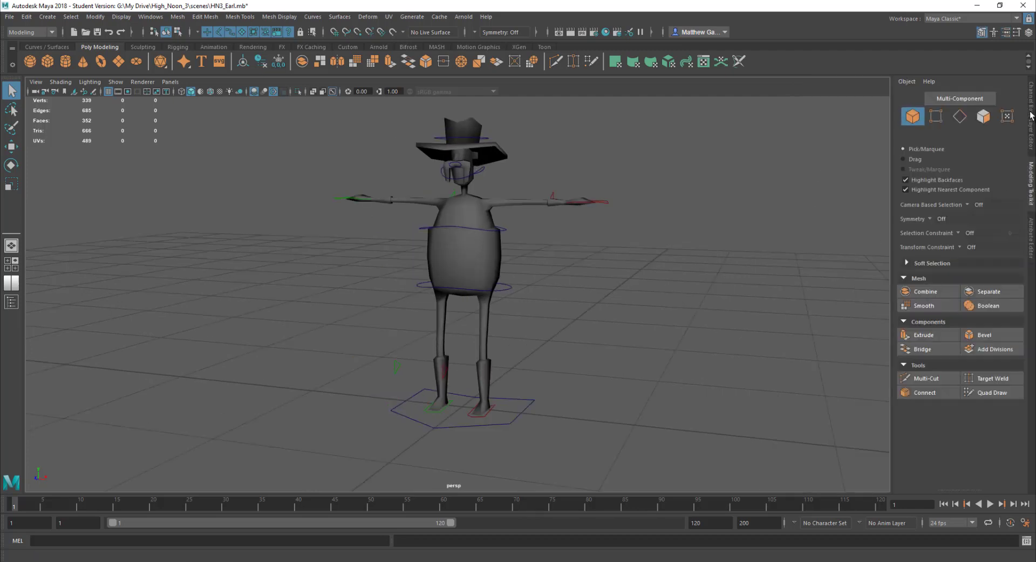
{"action": "left_click", "coordinate": [1031, 116]}
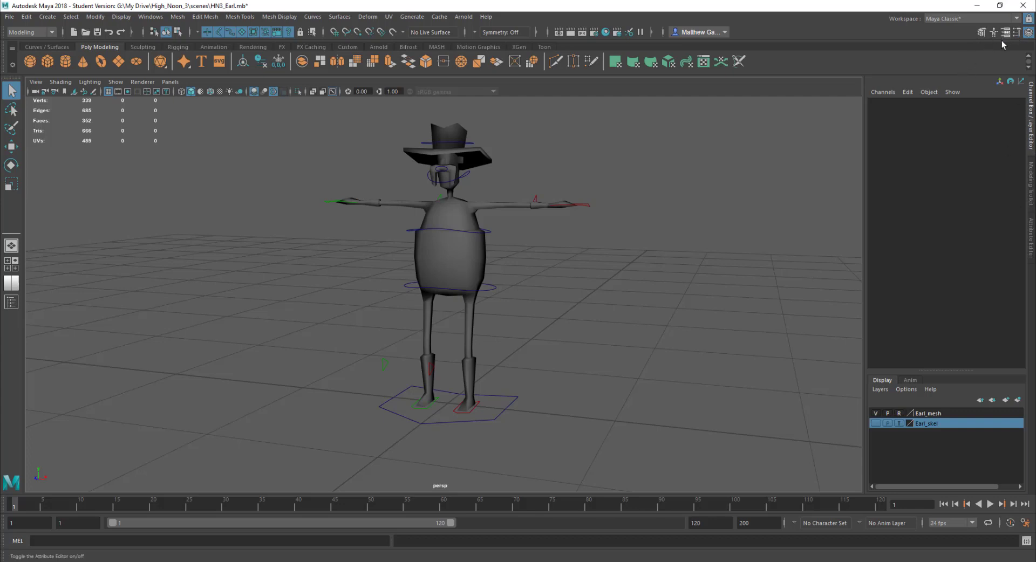
{"action": "left_click", "coordinate": [1028, 33]}
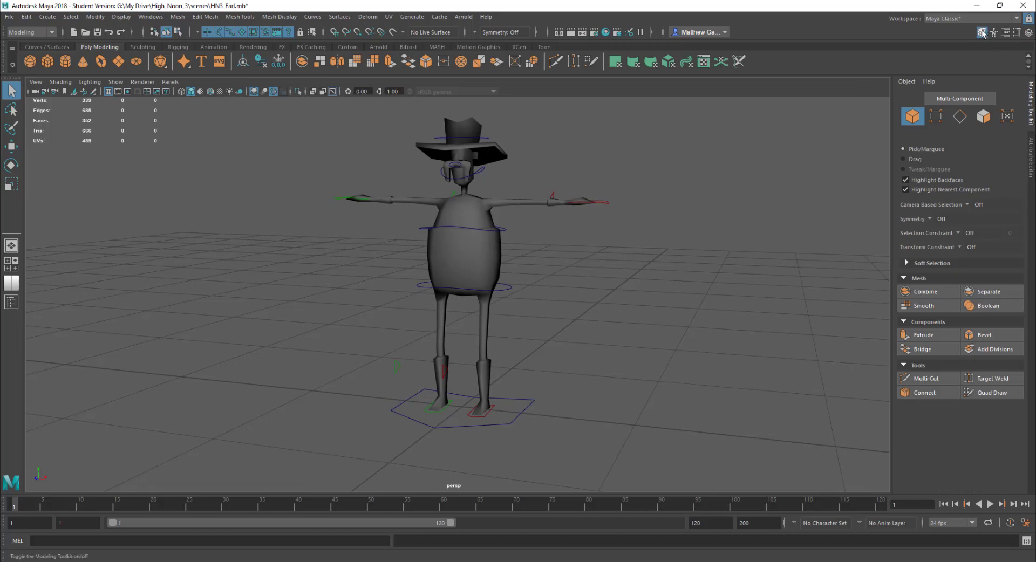
{"action": "left_click", "coordinate": [1004, 33]}
{"action": "left_click", "coordinate": [1003, 35]}
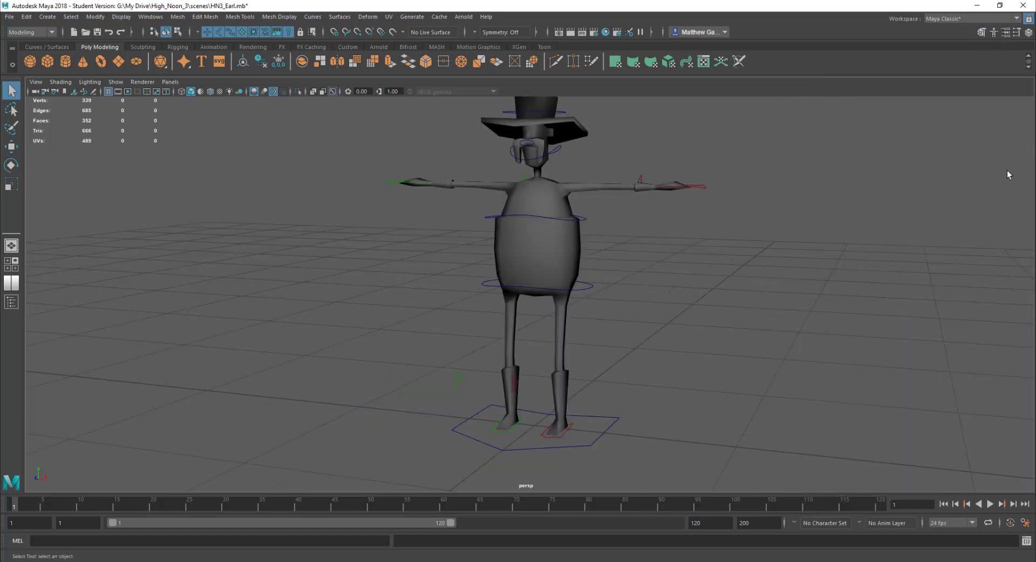
{"action": "left_click", "coordinate": [1028, 31]}
{"action": "left_click", "coordinate": [981, 33]}
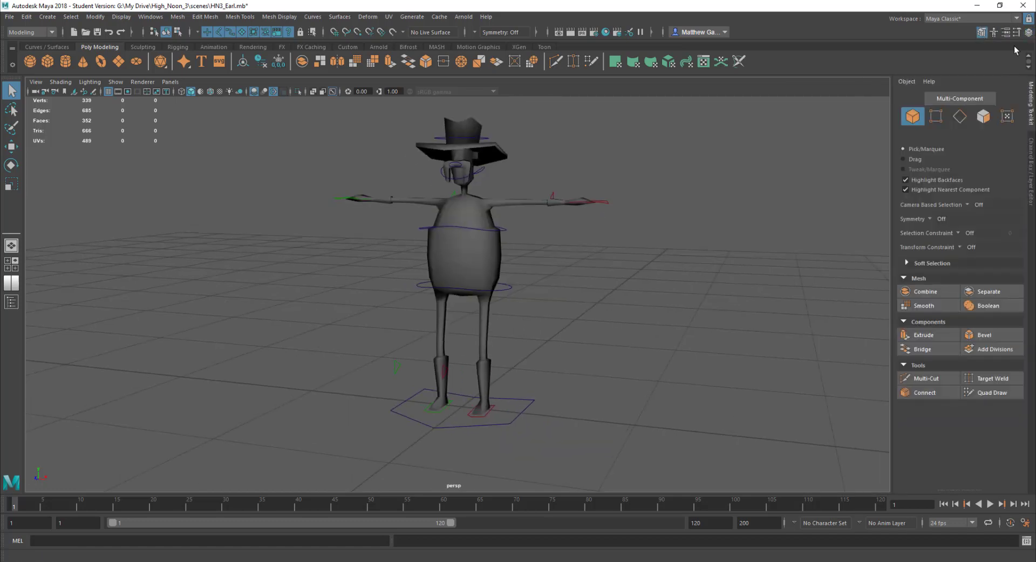
{"action": "left_click", "coordinate": [1017, 33]}
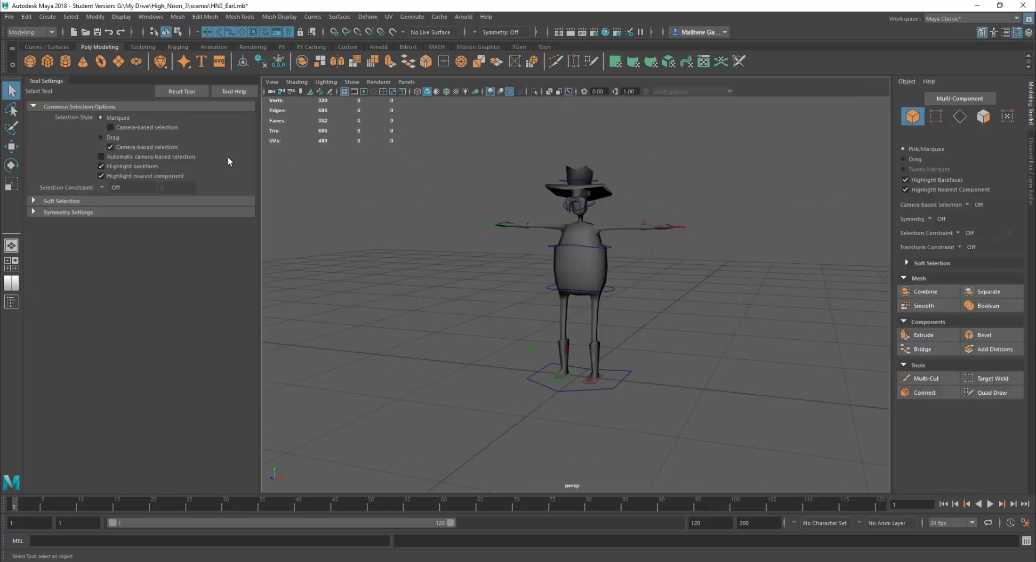
{"action": "left_click", "coordinate": [1018, 34]}
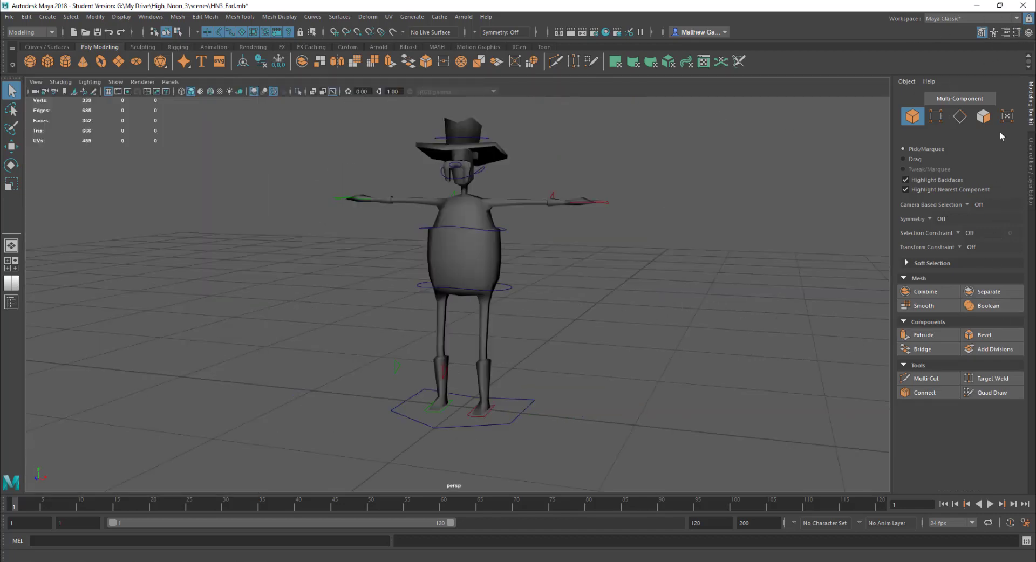
{"action": "left_click", "coordinate": [1030, 175]}
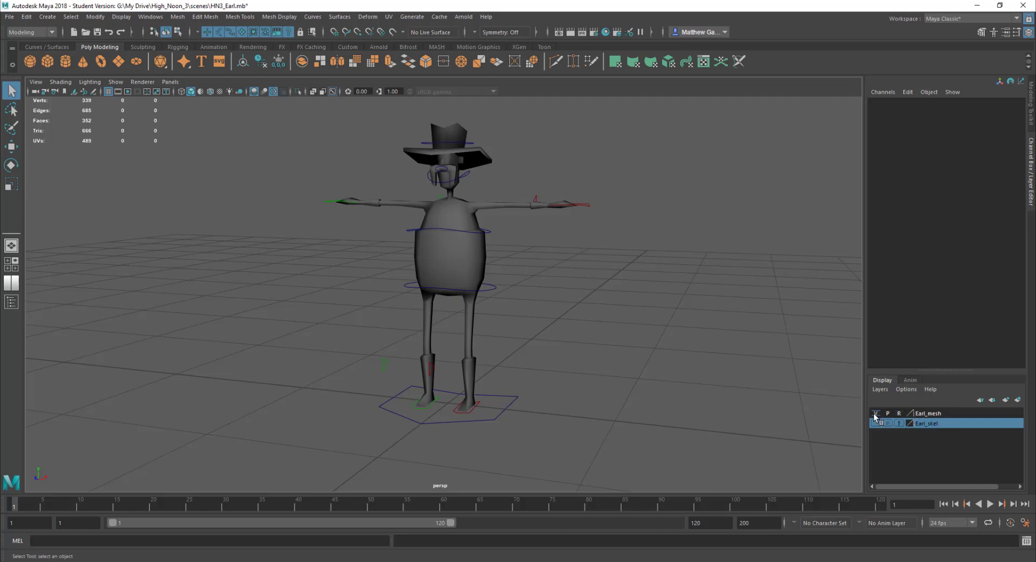
- Template the Earl_skel layer and set Earl_mesh to Reference so the body can't be selected
{"action": "left_click", "coordinate": [898, 424]}
{"action": "left_click", "coordinate": [475, 253]}
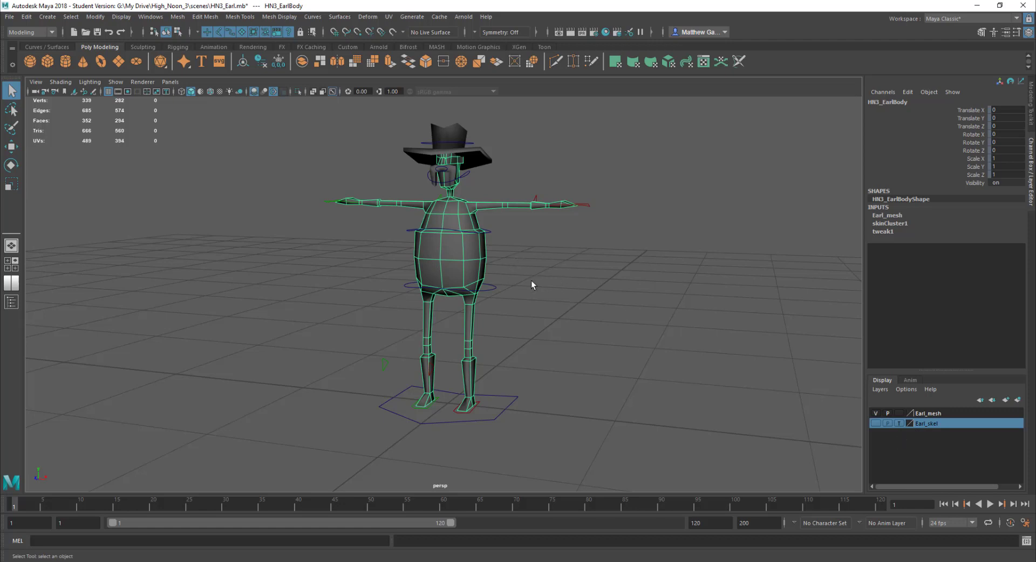
{"action": "left_click", "coordinate": [899, 414]}
{"action": "left_click", "coordinate": [899, 414]}
{"action": "left_click", "coordinate": [477, 268]}
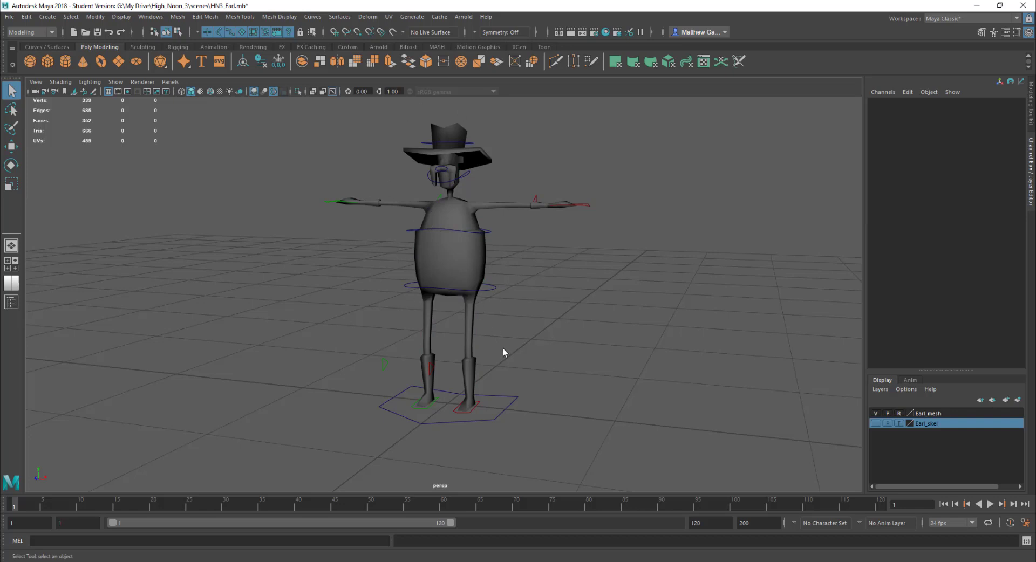
{"action": "left_click", "coordinate": [492, 290]}
{"action": "left_click", "coordinate": [521, 382]}
{"action": "left_click", "coordinate": [509, 403]}
{"action": "left_click", "coordinate": [545, 345]}
{"action": "mouse_move", "coordinate": [586, 292]}
{"action": "left_mouse_down", "text": "alt"}
{"action": "mouse_move", "coordinate": [509, 296]}
{"action": "mouse_move", "coordinate": [571, 284]}
{"action": "left_mouse_up", "text": "alt"}
{"action": "left_click_drag", "start_coordinate": [516, 377], "coordinate": [586, 424]}
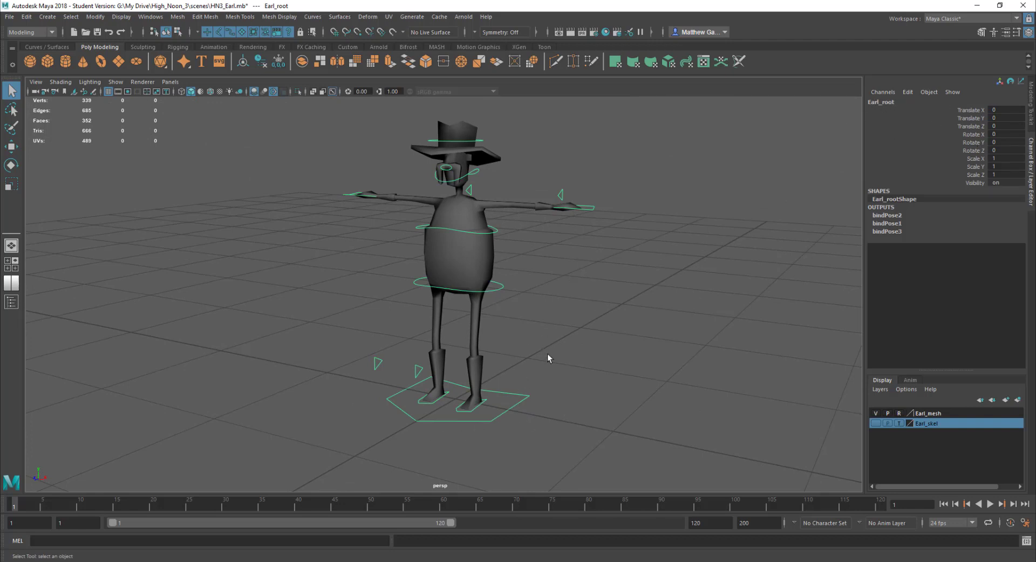
{"action": "key", "text": "w"}
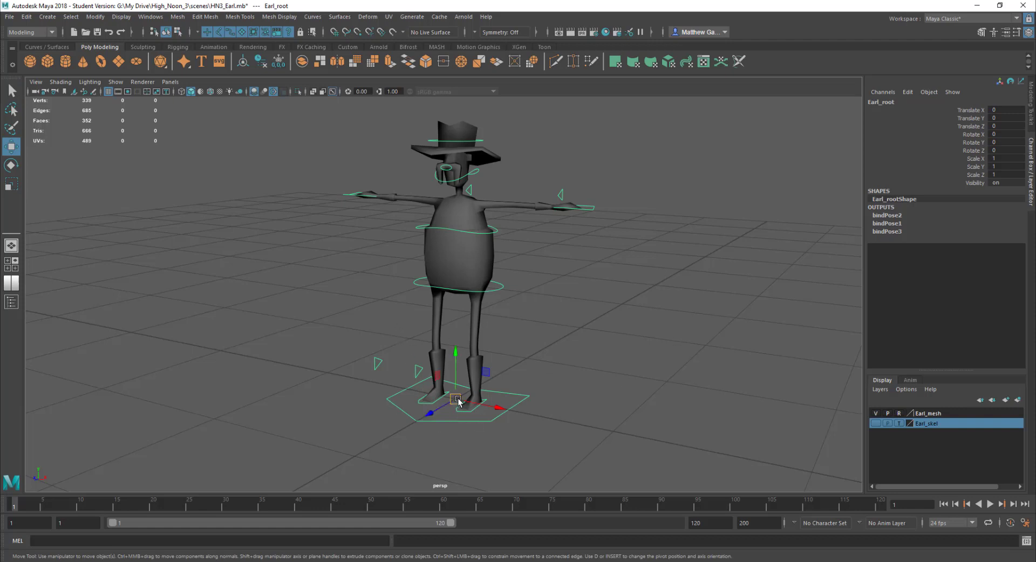
{"action": "left_click_drag", "start_coordinate": [457, 400], "coordinate": [478, 279]}
{"action": "key", "text": "r"}
{"action": "middle_click_drag", "start_coordinate": [657, 296], "coordinate": [471, 417]}
{"action": "key", "text": "ctrl+z"}
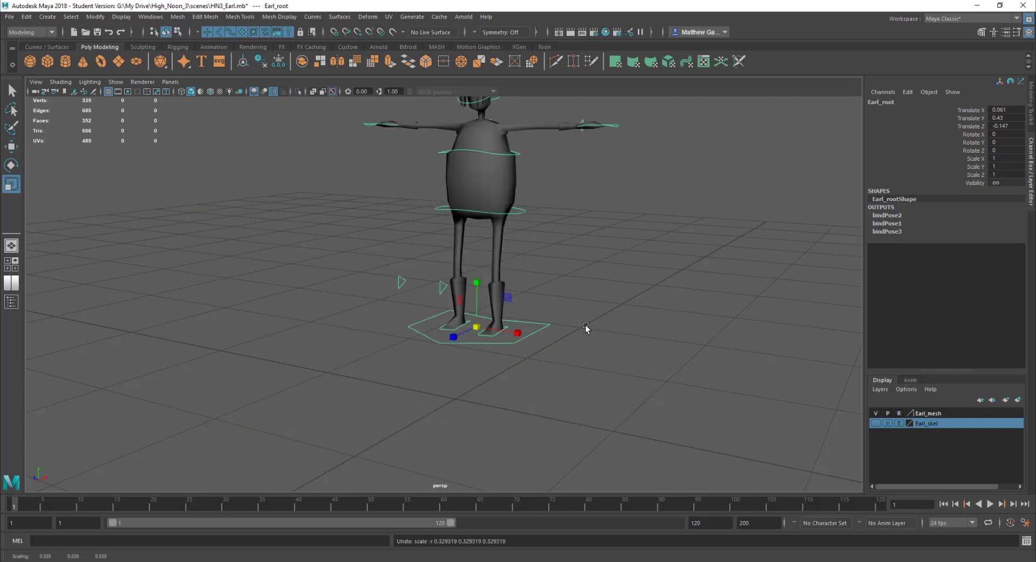
{"action": "key", "text": "e"}
{"action": "left_click_drag", "start_coordinate": [520, 304], "coordinate": [499, 333]}
{"action": "key", "text": "ctrl+z"}
{"action": "key", "text": "ctrl+z"}
{"action": "key", "text": "ctrl+z"}
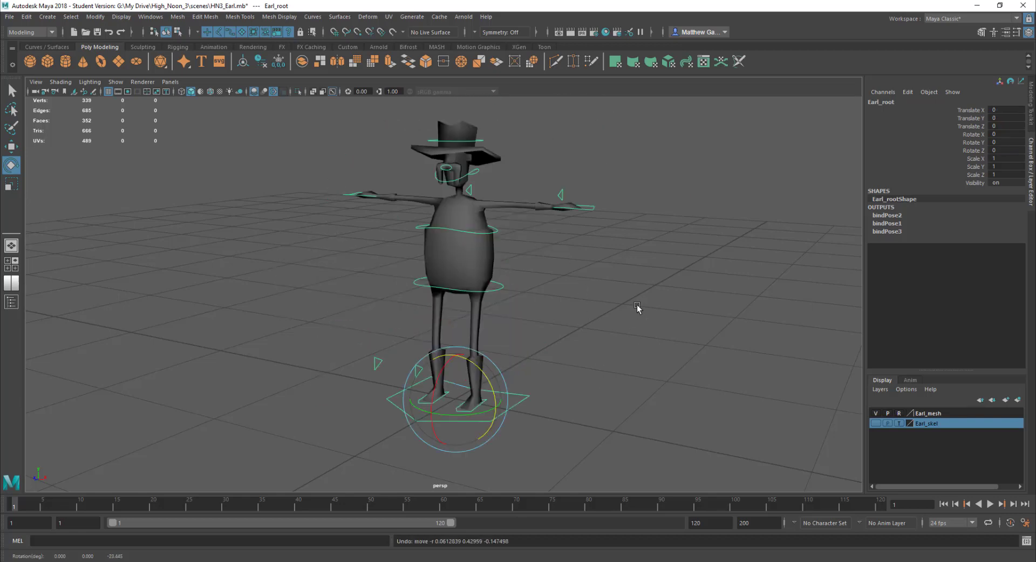
{"action": "left_click", "coordinate": [540, 406]}
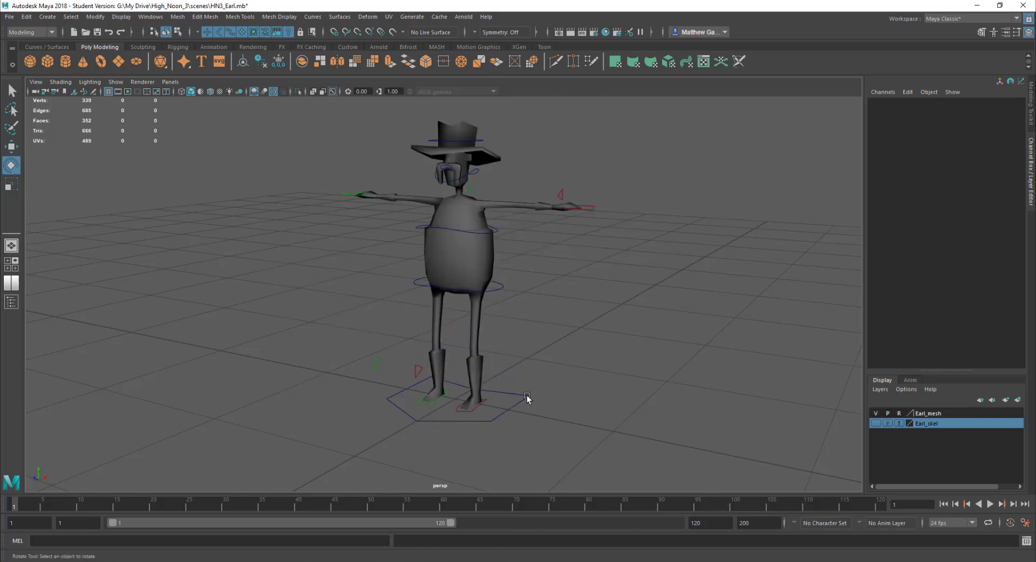
{"action": "left_click", "coordinate": [526, 398]}
{"action": "left_click_drag", "start_coordinate": [604, 328], "coordinate": [592, 340], "text": "alt"}
{"action": "scroll", "coordinate": [592, 340], "scroll_direction": "down", "scroll_amount": 3}
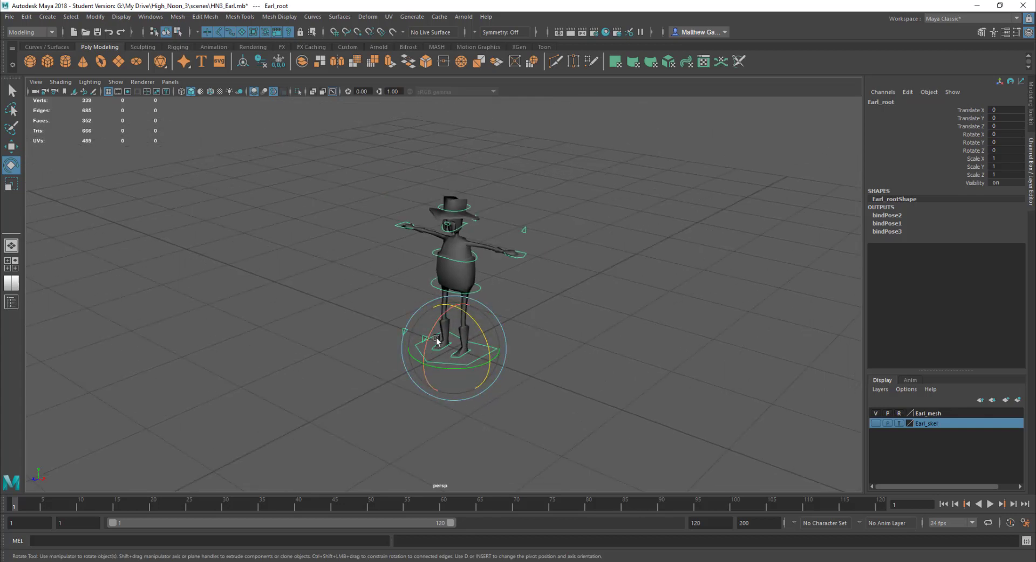
{"action": "left_click", "coordinate": [604, 308]}
{"action": "scroll", "coordinate": [545, 319], "scroll_direction": "up", "scroll_amount": 3}
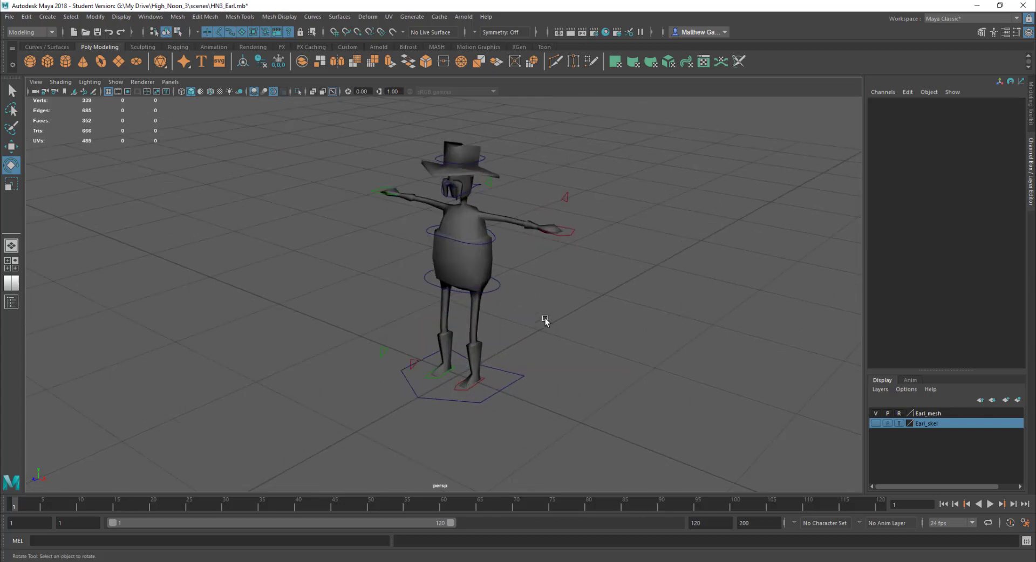
{"action": "left_click", "coordinate": [496, 287]}
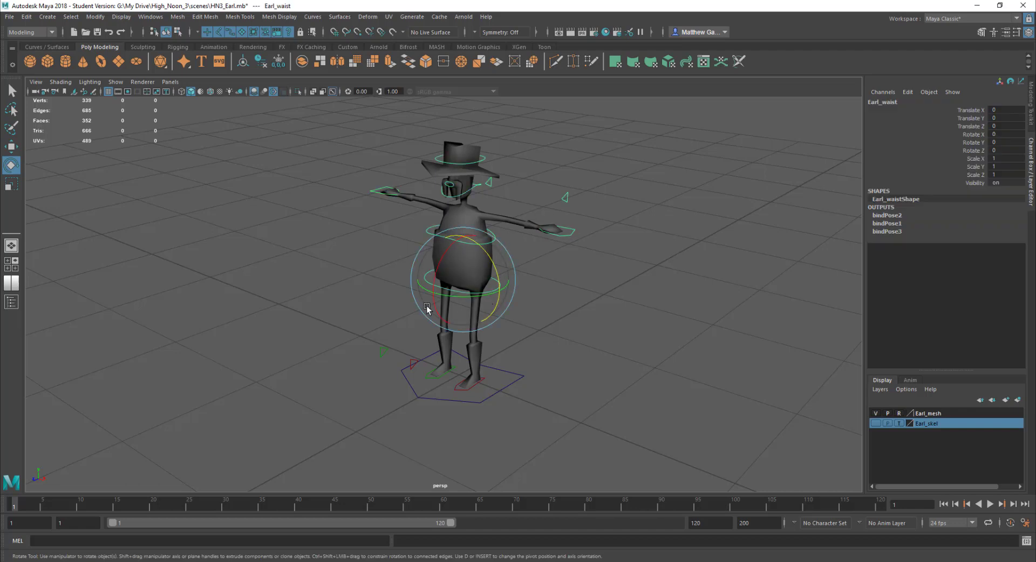
{"action": "key", "text": "w"}
{"action": "left_click_drag", "start_coordinate": [571, 301], "coordinate": [462, 270], "text": "alt"}
{"action": "mouse_move", "coordinate": [460, 271]}
{"action": "middle_mouse_down"}
{"action": "mouse_move", "coordinate": [379, 298]}
{"action": "mouse_move", "coordinate": [469, 303]}
{"action": "mouse_move", "coordinate": [466, 221]}
{"action": "mouse_move", "coordinate": [377, 270]}
{"action": "mouse_move", "coordinate": [469, 270]}
{"action": "middle_mouse_up"}
{"action": "mouse_move", "coordinate": [469, 270]}
{"action": "left_mouse_down", "text": "alt"}
{"action": "mouse_move", "coordinate": [528, 275]}
{"action": "mouse_move", "coordinate": [480, 282]}
{"action": "left_mouse_up", "text": "alt"}
{"action": "middle_click_drag", "start_coordinate": [480, 282], "coordinate": [448, 290]}
{"action": "key", "text": "ctrl+z"}
{"action": "key", "text": "ctrl+z"}
{"action": "key", "text": "ctrl+z"}
{"action": "key", "text": "ctrl+z"}
{"action": "key", "text": "ctrl+z"}
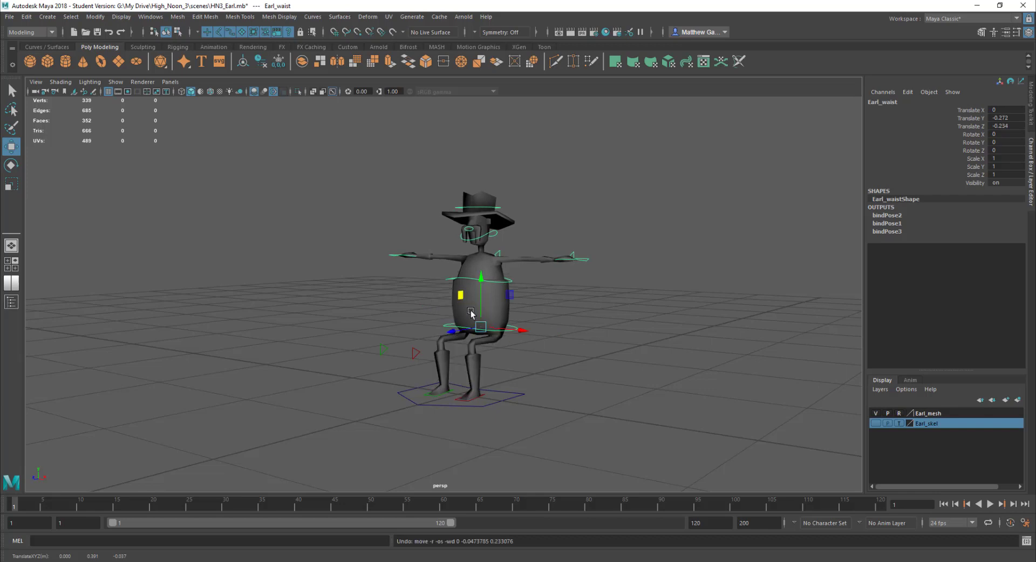
{"action": "left_click_drag", "start_coordinate": [446, 279], "coordinate": [485, 293], "text": "alt"}
{"action": "key", "text": "e"}
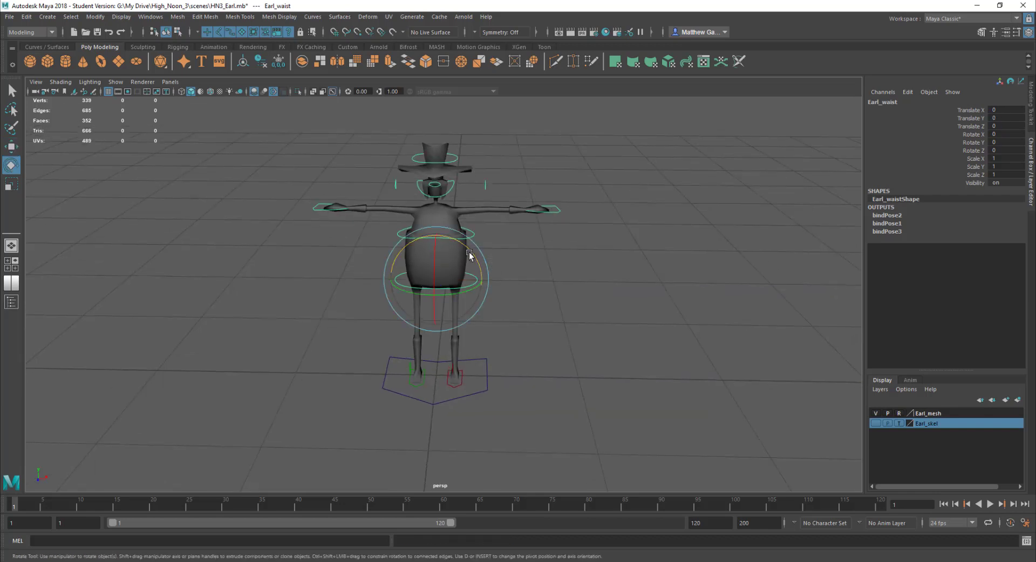
{"action": "left_click_drag", "start_coordinate": [472, 254], "coordinate": [463, 258]}
{"action": "key", "text": "w"}
{"action": "middle_click_drag", "start_coordinate": [464, 259], "coordinate": [236, 247]}
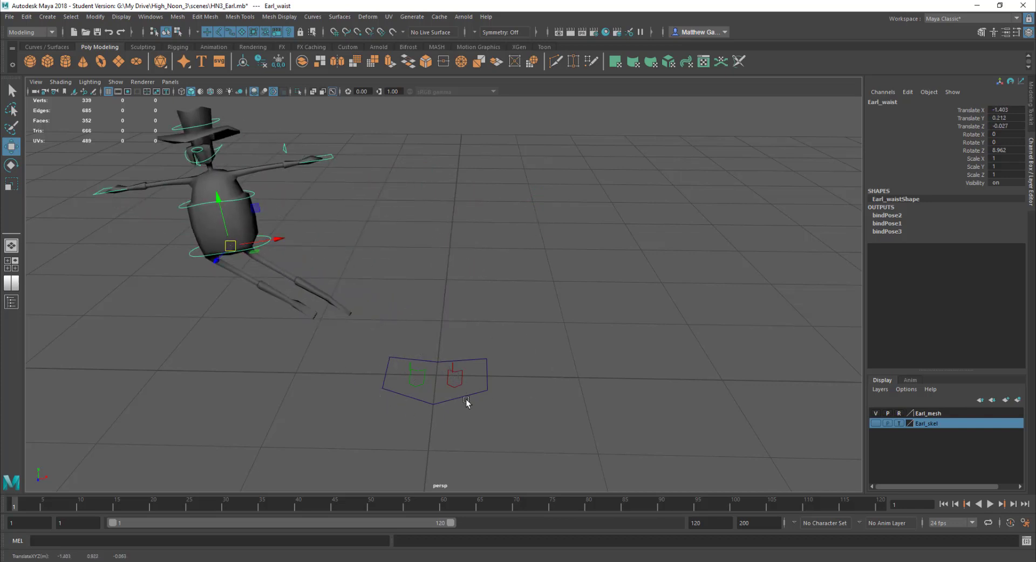
{"action": "key", "text": "ctrl+z"}
{"action": "key", "text": "ctrl+z"}
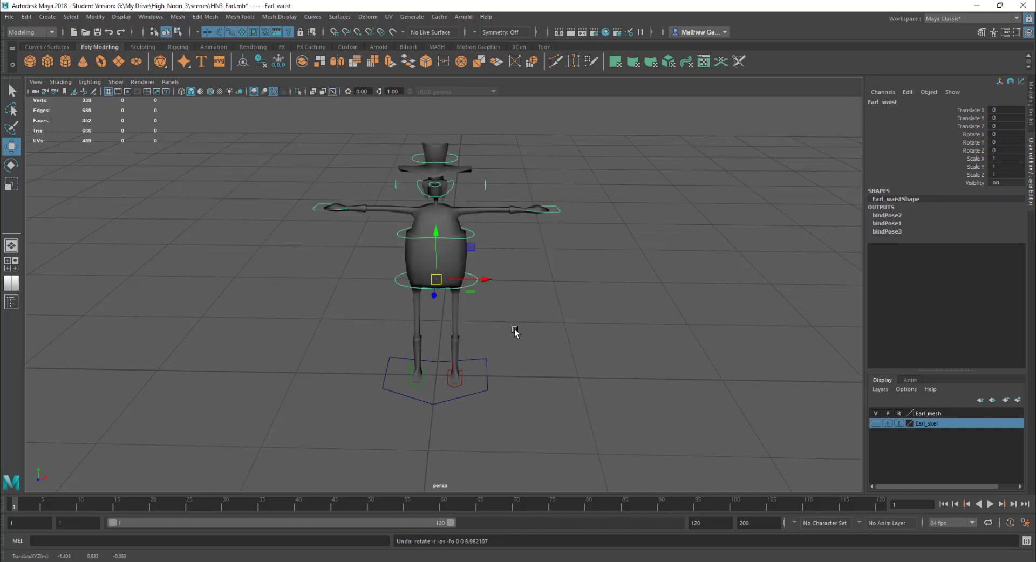
{"action": "left_click_drag", "start_coordinate": [531, 289], "coordinate": [551, 267], "text": "alt"}
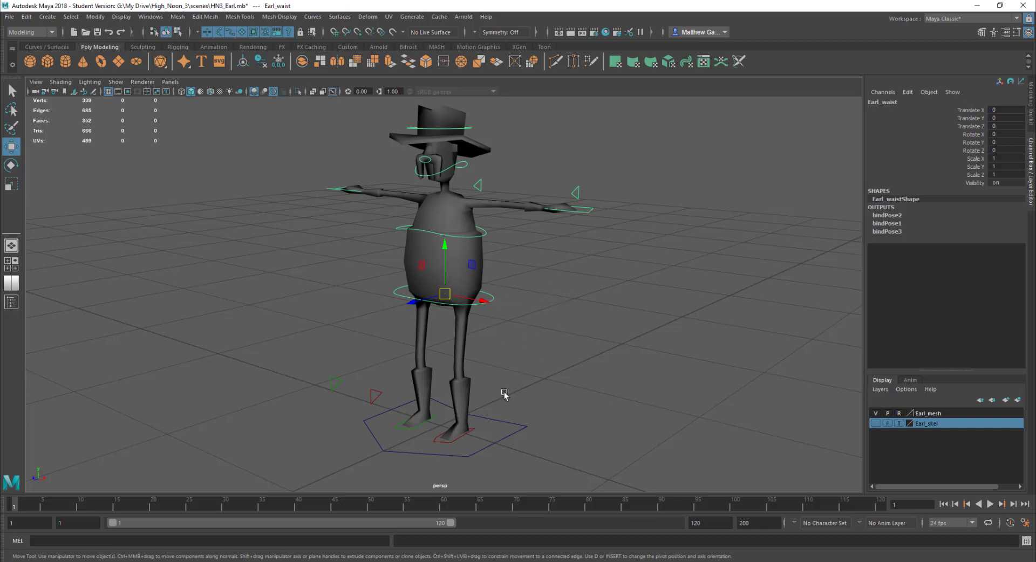
{"action": "left_click", "coordinate": [580, 305]}
- Lower Earl's left arm to his side by moving and rotating the left-hand control
{"action": "left_click", "coordinate": [488, 305]}
{"action": "left_click_drag", "start_coordinate": [477, 305], "coordinate": [500, 249], "text": "alt"}
{"action": "left_click", "coordinate": [587, 264]}
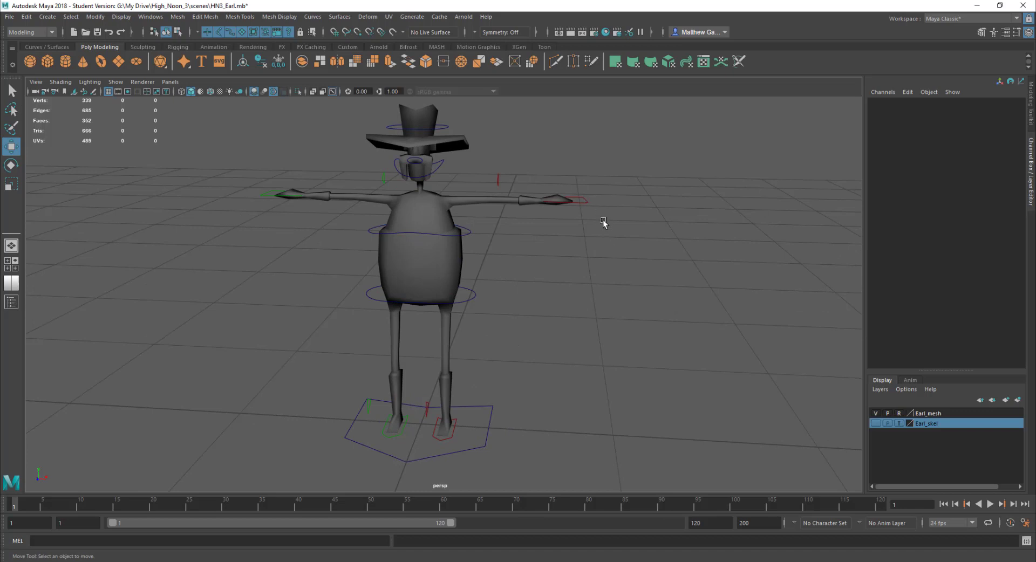
{"action": "left_click", "coordinate": [582, 201]}
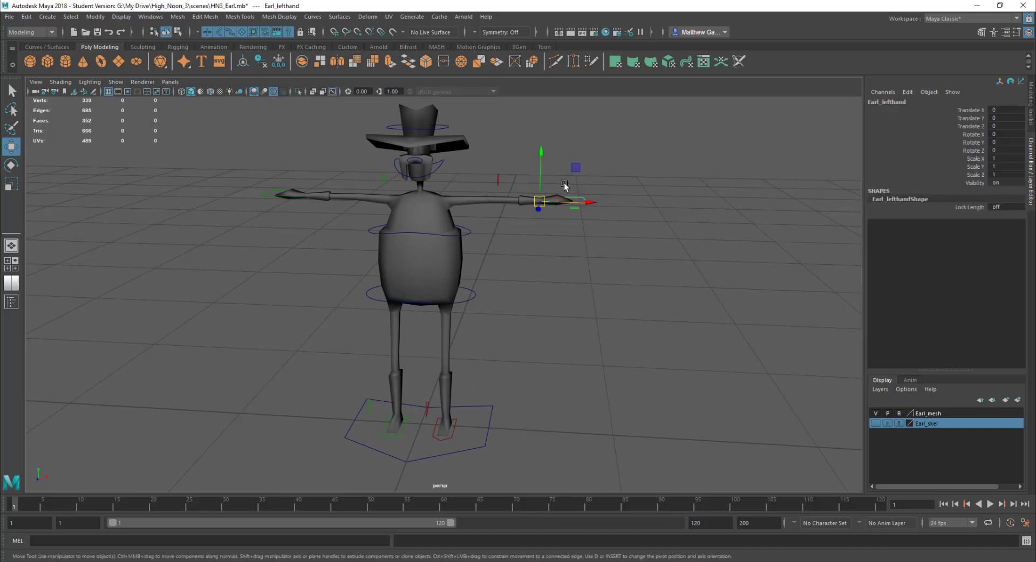
{"action": "left_click_drag", "start_coordinate": [539, 201], "coordinate": [519, 305]}
{"action": "key", "text": "e"}
{"action": "left_click_drag", "start_coordinate": [539, 259], "coordinate": [471, 256], "text": "alt"}
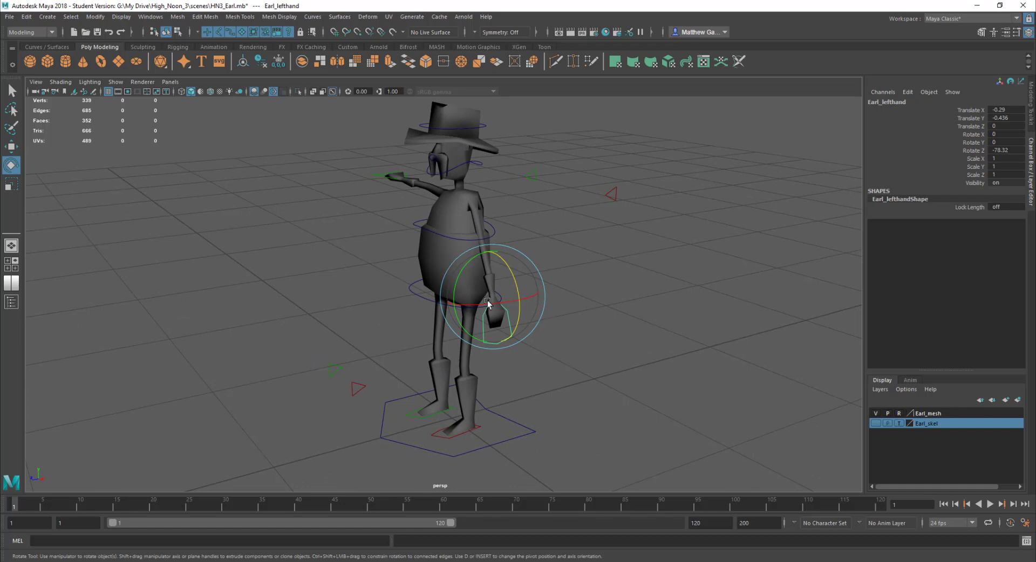
{"action": "left_click_drag", "start_coordinate": [530, 282], "coordinate": [546, 296], "text": "alt"}
{"action": "key", "text": "w"}
{"action": "left_click_drag", "start_coordinate": [483, 296], "coordinate": [436, 243]}
{"action": "key", "text": "e"}
{"action": "left_click", "coordinate": [436, 244]}
- Lower the right arm, rotating the right-hand control 73.486 on Z and 24.037 on Y
{"action": "left_click", "coordinate": [257, 206]}
{"action": "key", "text": "w"}
{"action": "middle_click_drag", "start_coordinate": [332, 172], "coordinate": [334, 233]}
{"action": "key", "text": "e"}
{"action": "key", "text": "w"}
{"action": "left_click_drag", "start_coordinate": [333, 233], "coordinate": [431, 213], "text": "alt"}
{"action": "key", "text": "e"}
{"action": "left_click_drag", "start_coordinate": [416, 320], "coordinate": [344, 236]}
{"action": "key", "text": "w"}
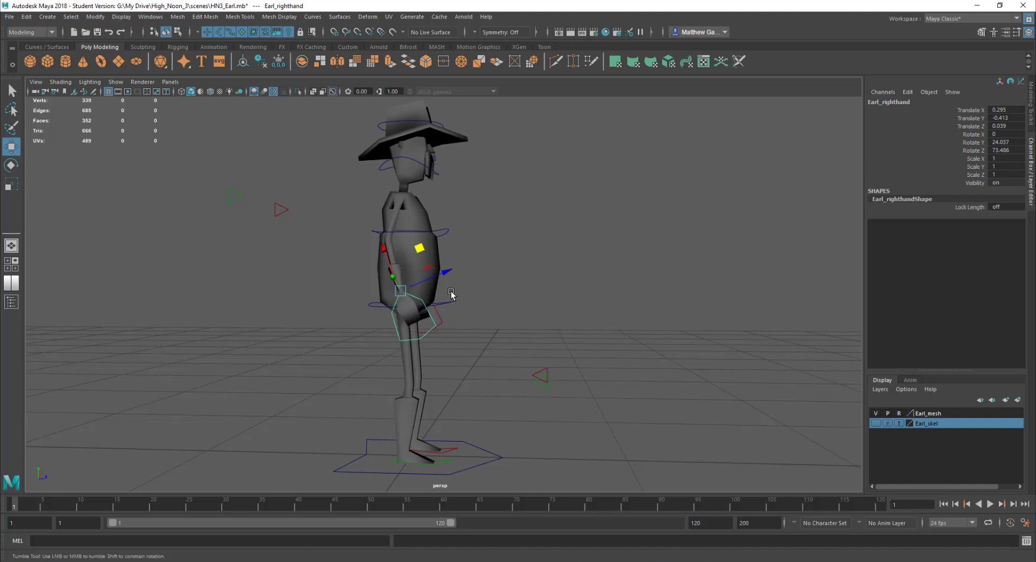
- Orbit and zoom around Earl to inspect the lowered right hand from front and side
{"action": "left_click_drag", "start_coordinate": [444, 293], "coordinate": [372, 334], "text": "alt"}
{"action": "scroll", "coordinate": [366, 344], "scroll_direction": "up", "scroll_amount": 3}
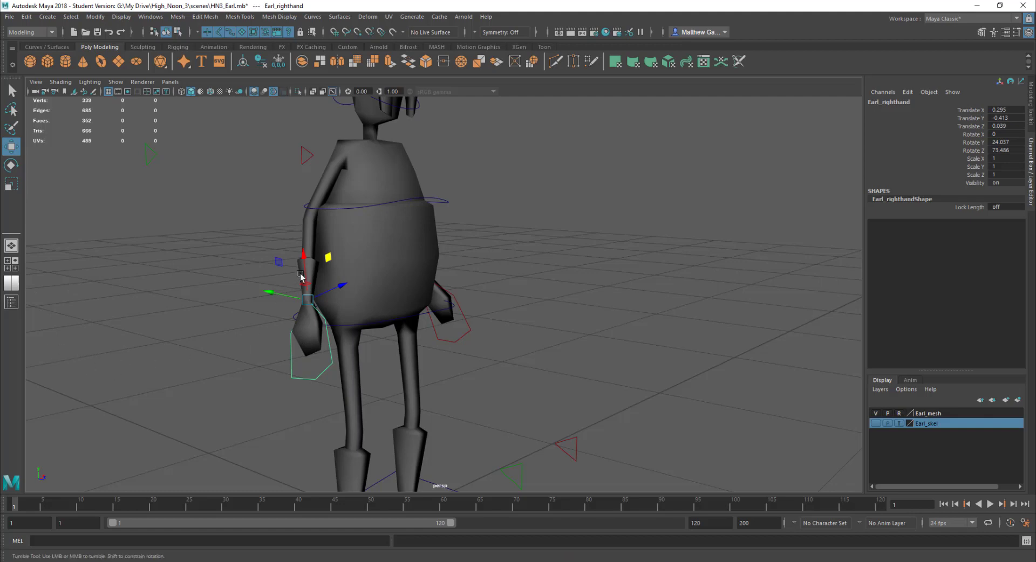
{"action": "left_click_drag", "start_coordinate": [307, 273], "coordinate": [429, 311], "text": "alt"}
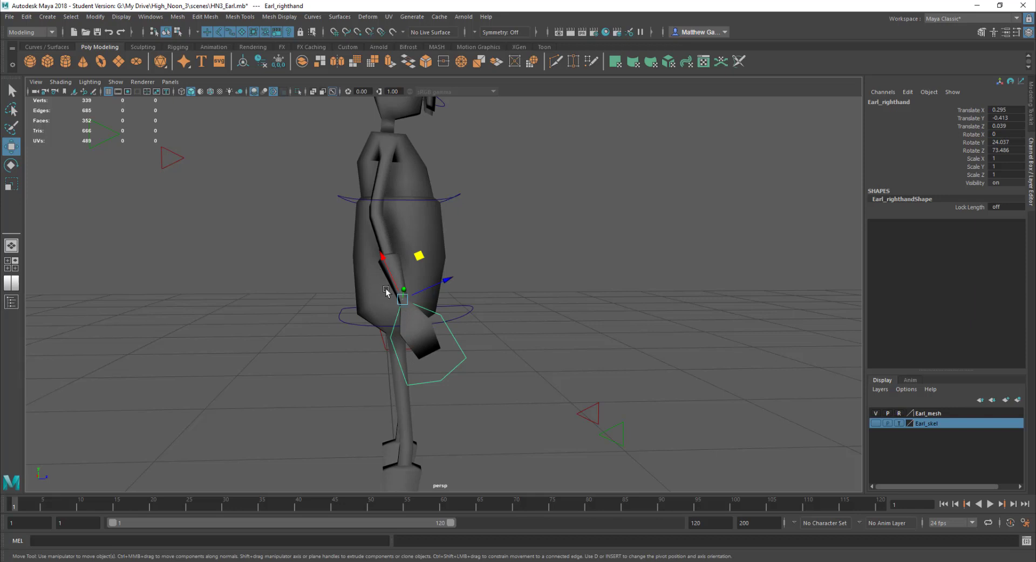
{"action": "key", "text": "space"}
- Set the Move Tool's Axis Orientation to World, then orbit around Earl to check the hand
{"action": "double_click", "coordinate": [11, 147]}
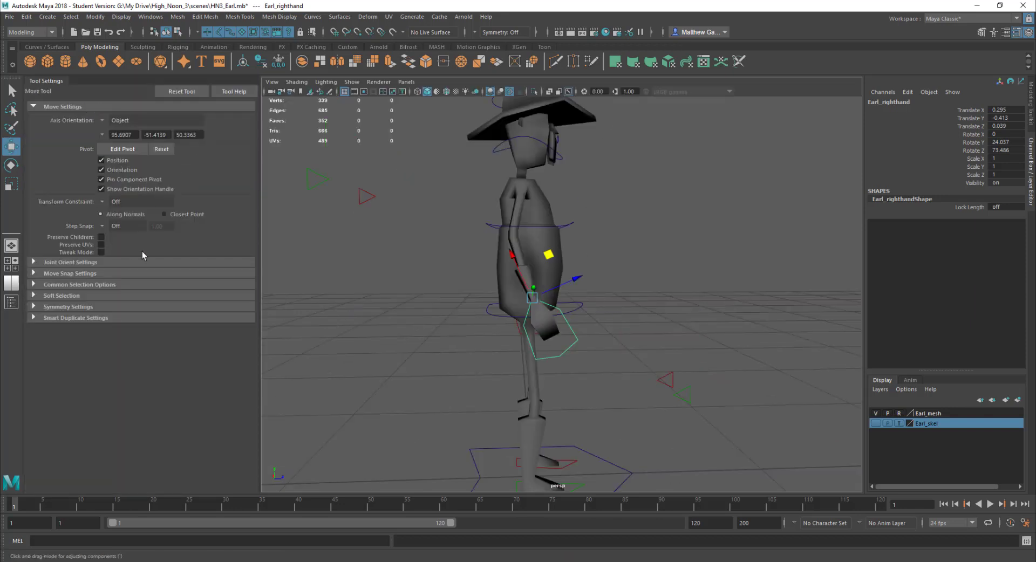
{"action": "left_click", "coordinate": [111, 122]}
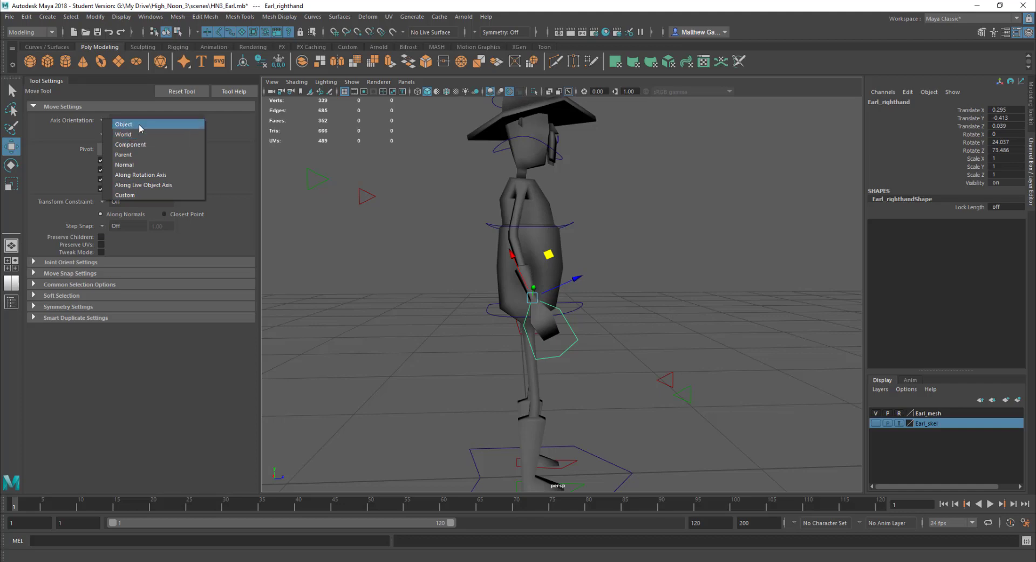
{"action": "left_click", "coordinate": [140, 134]}
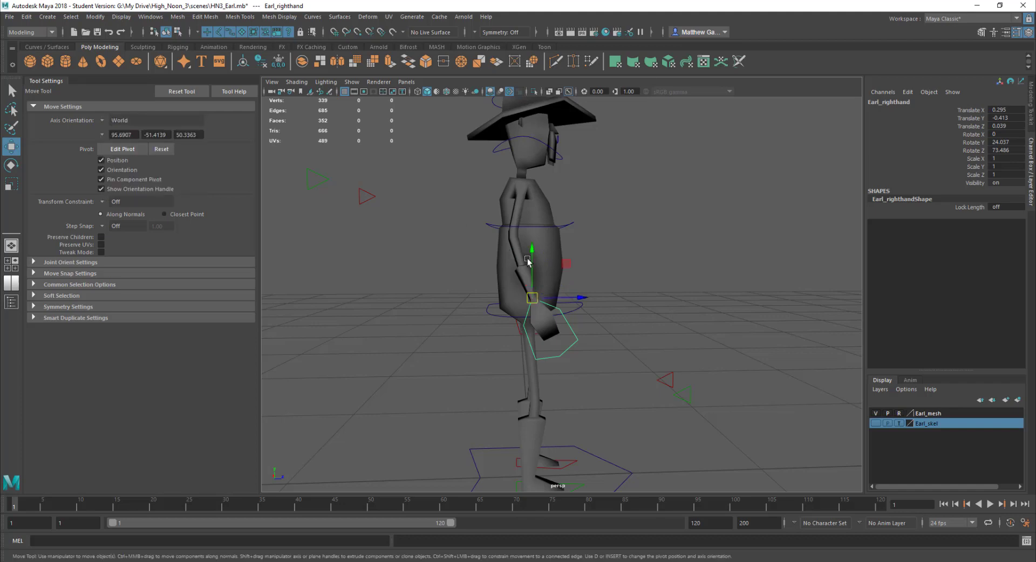
{"action": "left_click_drag", "start_coordinate": [610, 296], "coordinate": [534, 309], "text": "alt"}
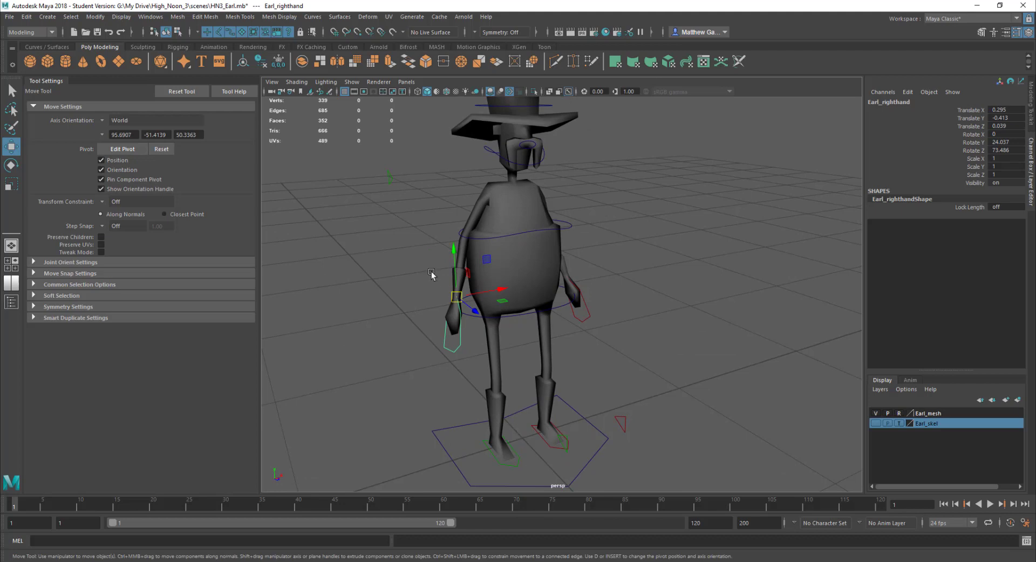
{"action": "left_click_drag", "start_coordinate": [627, 283], "coordinate": [581, 355], "text": "alt"}
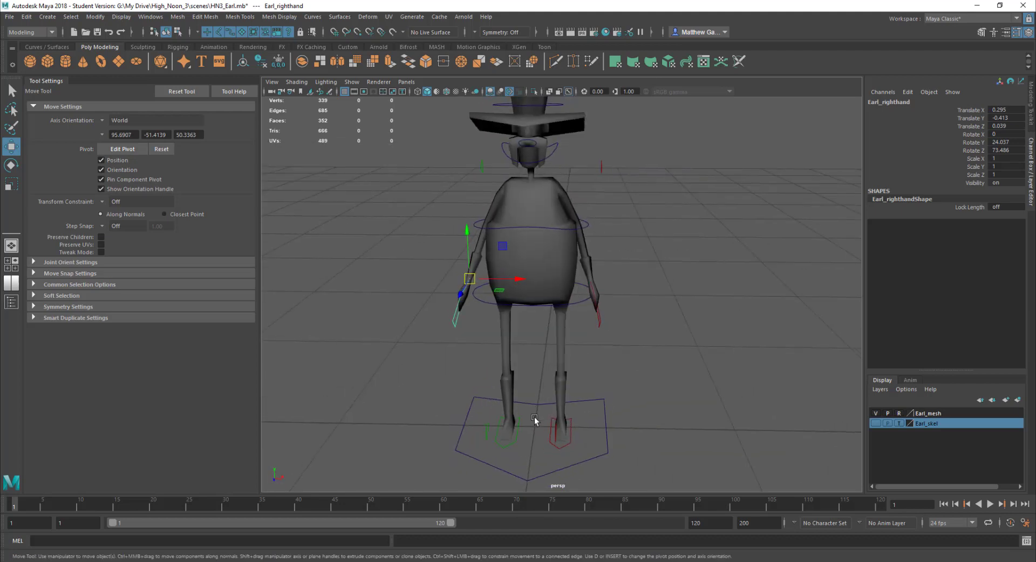
{"action": "left_click_drag", "start_coordinate": [464, 367], "coordinate": [627, 366], "text": "alt"}
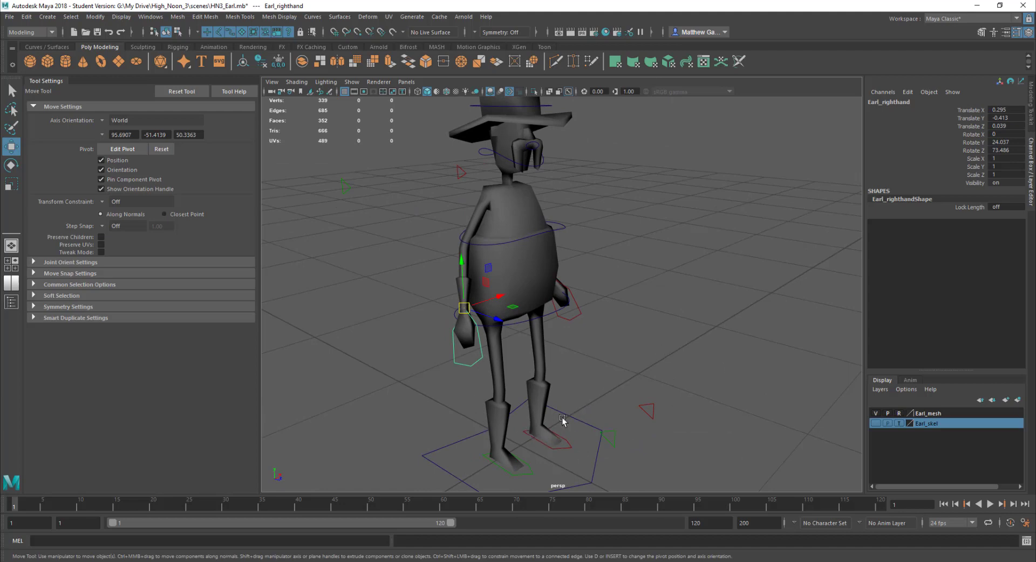
{"action": "left_click_drag", "start_coordinate": [495, 304], "coordinate": [537, 298], "text": "alt"}
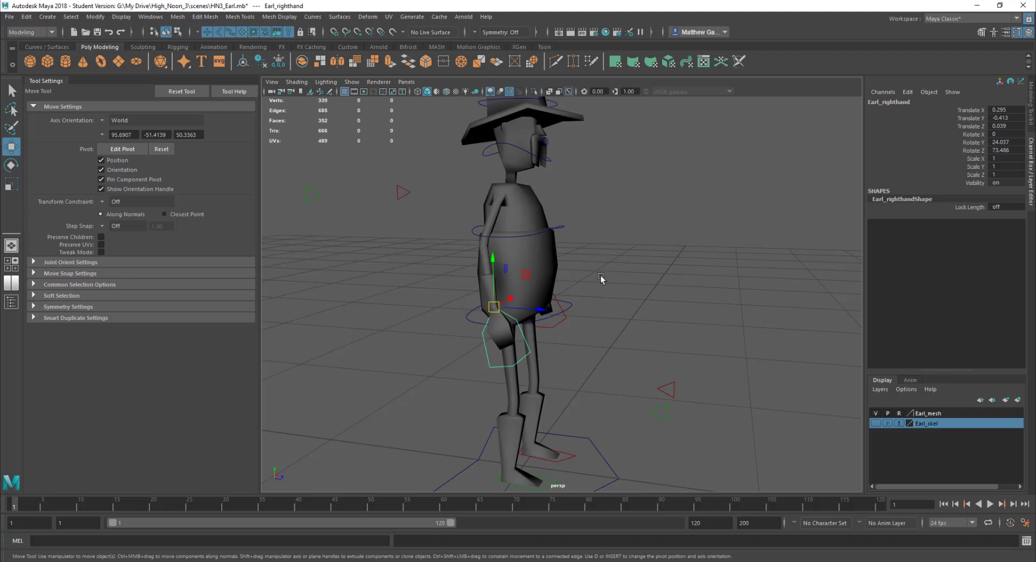
- Toggle move axes to Object and back to World, then show the Channel Box / Layer Editor
{"action": "left_click", "coordinate": [1031, 105]}
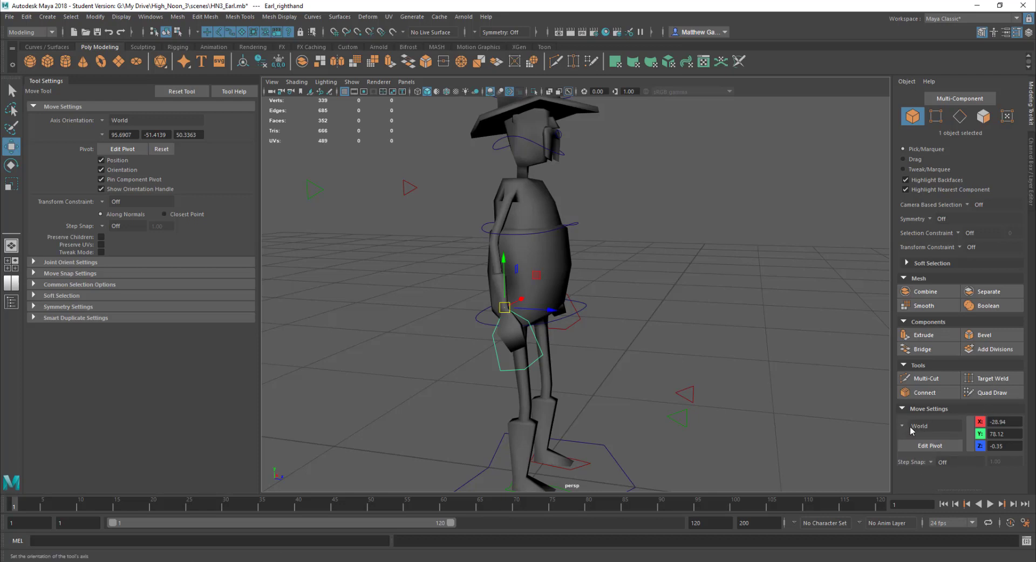
{"action": "left_click", "coordinate": [908, 427]}
{"action": "left_click", "coordinate": [935, 437]}
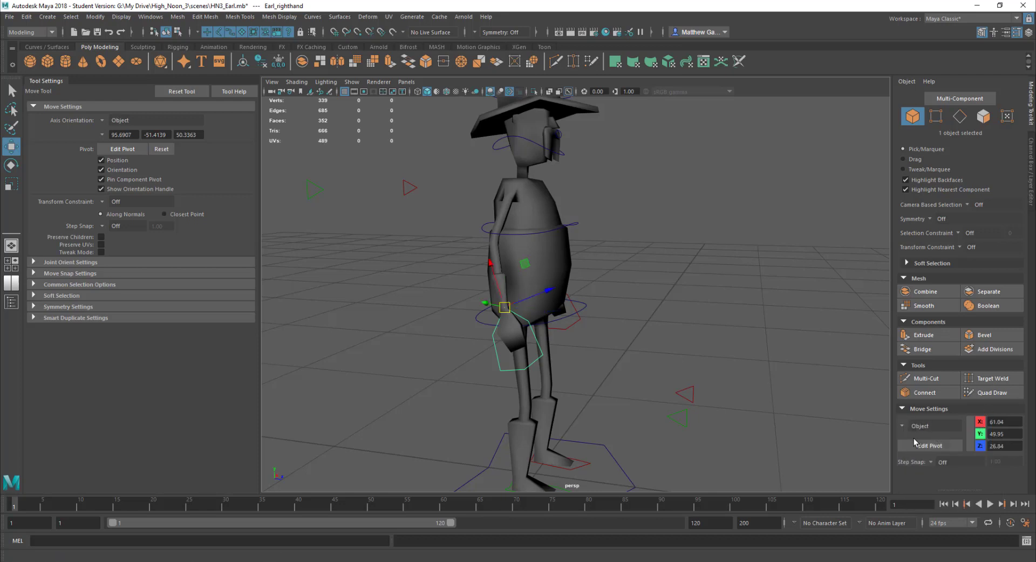
{"action": "left_click", "coordinate": [916, 427]}
{"action": "left_click", "coordinate": [928, 438]}
{"action": "left_click", "coordinate": [1031, 157]}
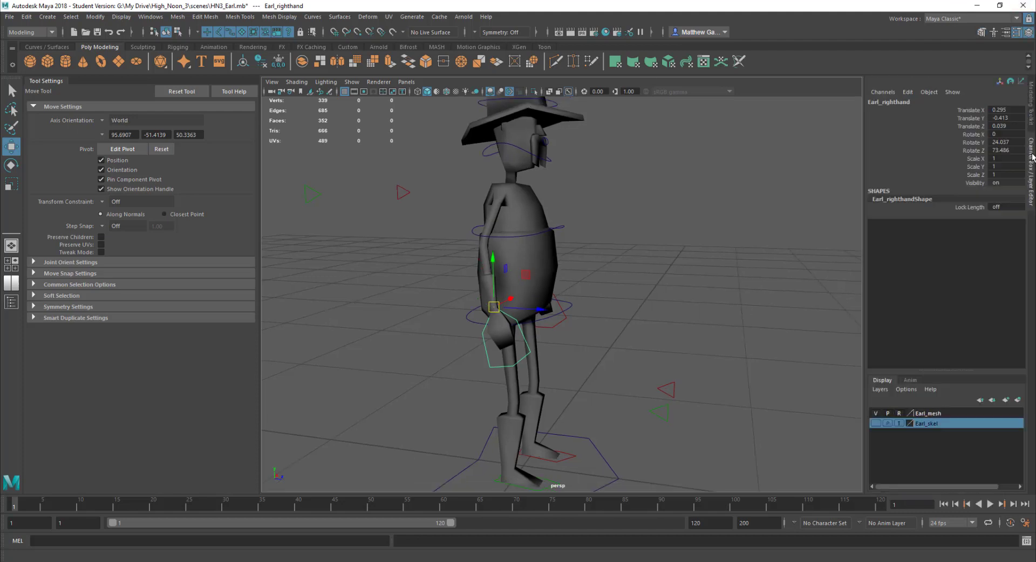
- Reselect World for the Move axis orientation and hide the Tool Settings panel
{"action": "left_click", "coordinate": [104, 120]}
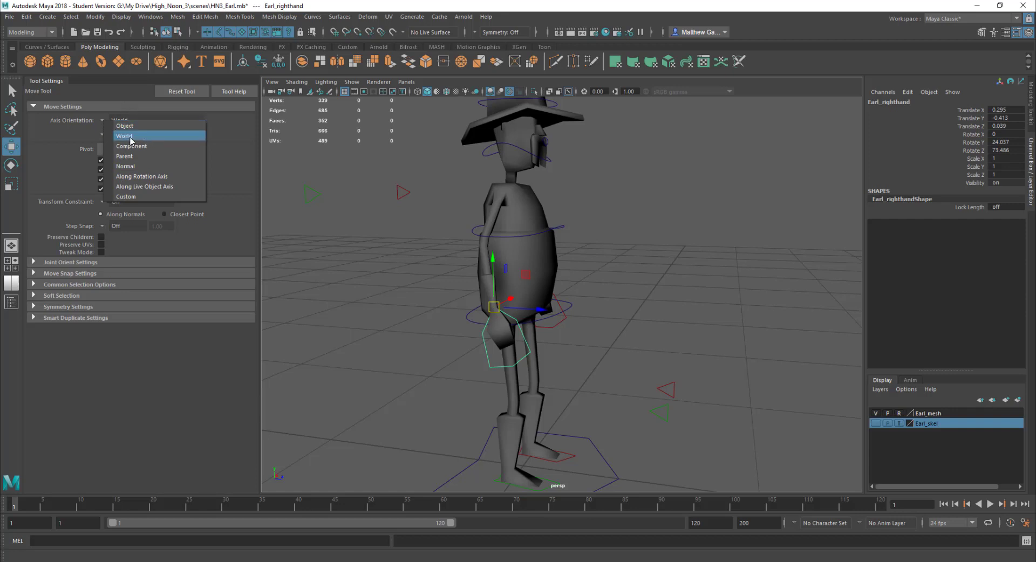
{"action": "left_click", "coordinate": [125, 136]}
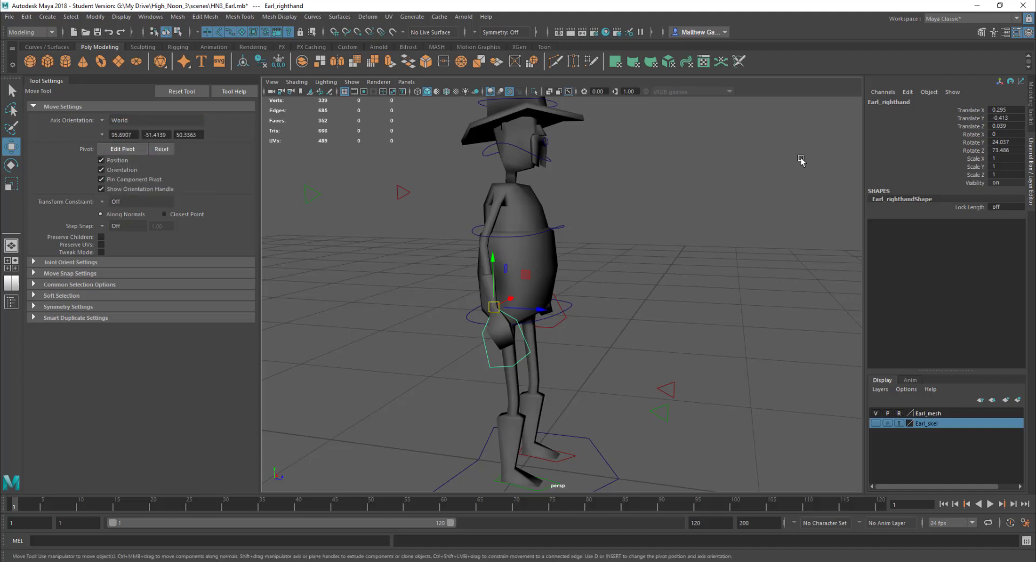
{"action": "left_click", "coordinate": [1016, 32]}
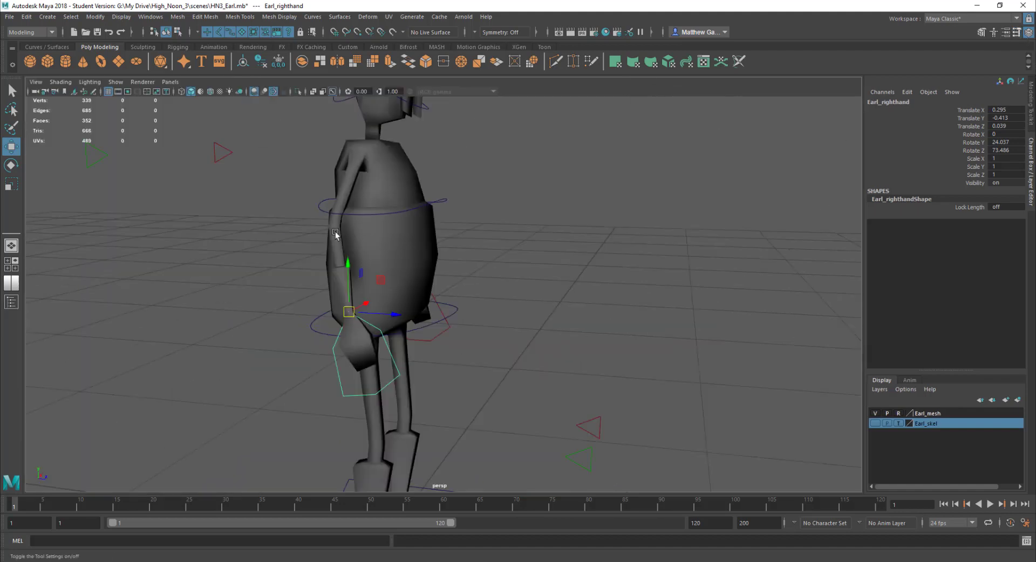
- Twist Earl's waist control and rotate the chest to straighten his upper body
{"action": "mouse_move", "coordinate": [507, 195]}
{"action": "left_mouse_down", "text": "alt"}
{"action": "mouse_move", "coordinate": [476, 183]}
{"action": "mouse_move", "coordinate": [451, 197]}
{"action": "mouse_move", "coordinate": [492, 195]}
{"action": "left_mouse_up", "text": "alt"}
{"action": "left_click_drag", "start_coordinate": [466, 251], "coordinate": [507, 308], "text": "alt"}
{"action": "left_click", "coordinate": [496, 307]}
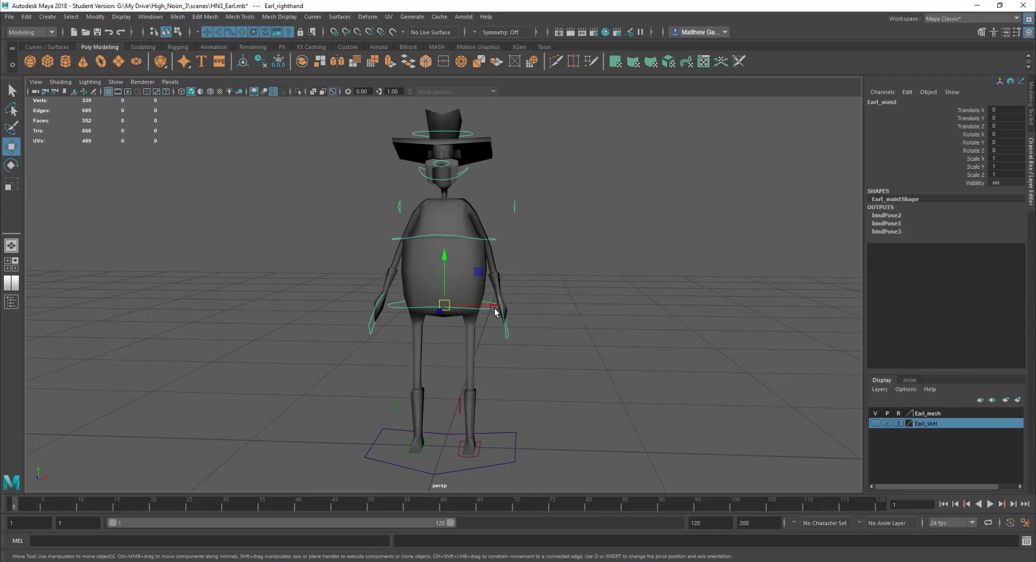
{"action": "key", "text": "e"}
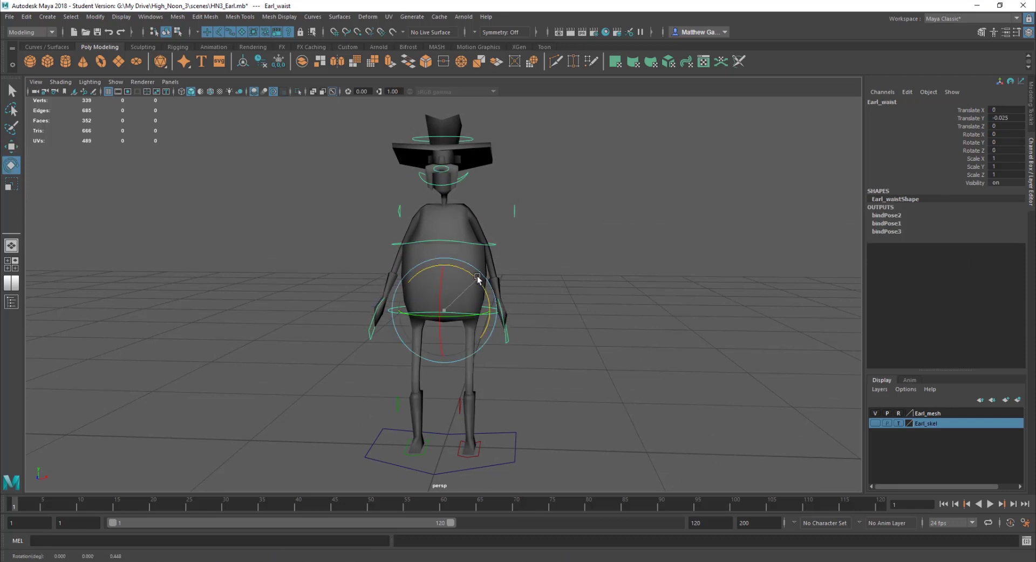
{"action": "left_click_drag", "start_coordinate": [477, 282], "coordinate": [567, 238]}
{"action": "left_click", "coordinate": [566, 238]}
{"action": "left_click", "coordinate": [461, 241]}
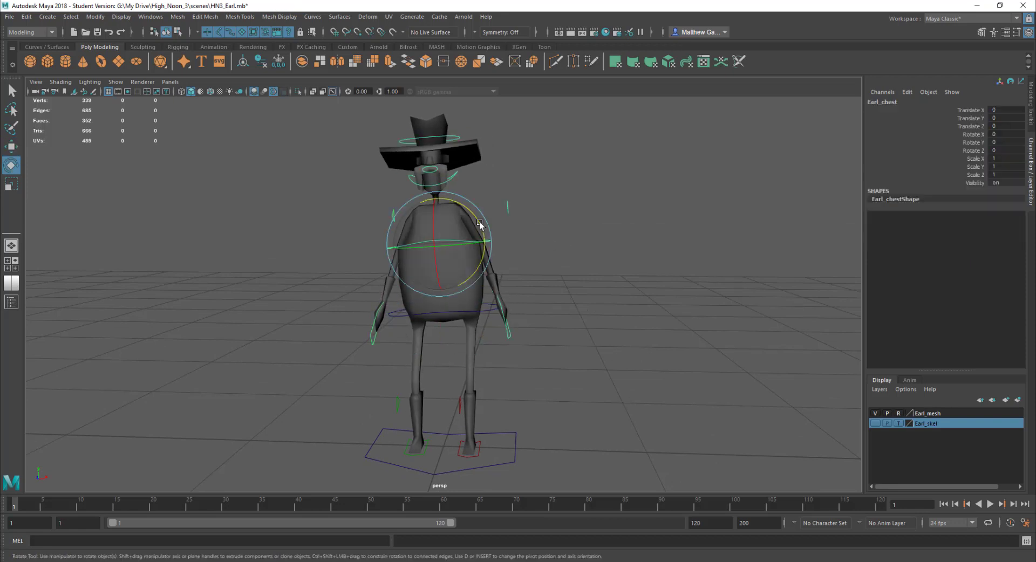
{"action": "left_click_drag", "start_coordinate": [480, 238], "coordinate": [452, 319]}
{"action": "left_click", "coordinate": [518, 306]}
- Nudge the left-hand control slightly up and outward
{"action": "left_click", "coordinate": [498, 336]}
{"action": "key", "text": "w"}
{"action": "left_click_drag", "start_coordinate": [452, 267], "coordinate": [474, 258], "text": "alt"}
{"action": "left_click_drag", "start_coordinate": [489, 300], "coordinate": [491, 296]}
{"action": "left_click_drag", "start_coordinate": [492, 232], "coordinate": [412, 328], "text": "alt"}
{"action": "left_click", "coordinate": [381, 308]}
- Shift and rotate the right hand to 85.615 on Z, then pick the right foot control
{"action": "left_click", "coordinate": [372, 309]}
{"action": "key", "text": "e"}
{"action": "left_click_drag", "start_coordinate": [532, 282], "coordinate": [534, 312], "text": "alt"}
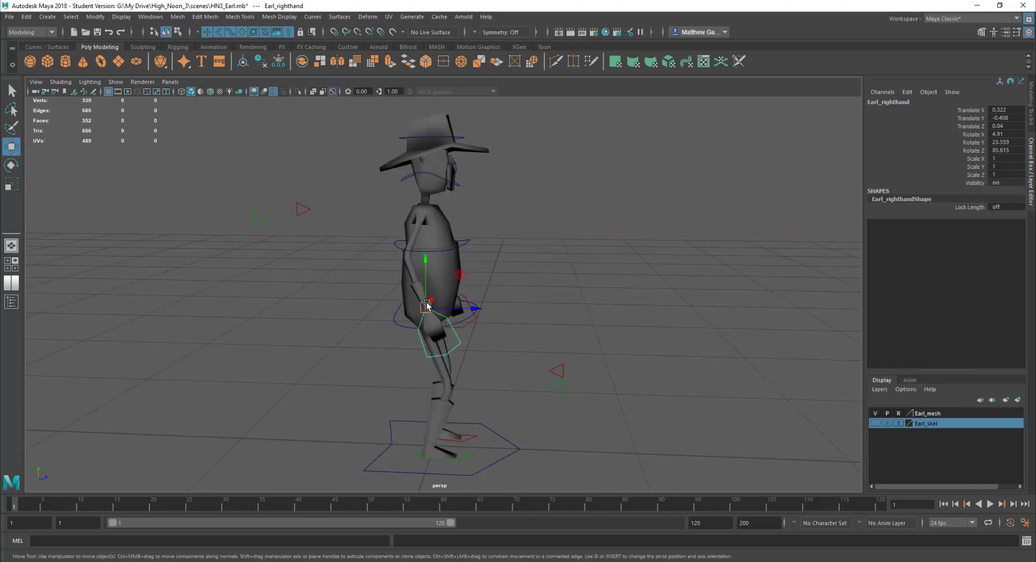
{"action": "left_click_drag", "start_coordinate": [427, 309], "coordinate": [425, 312]}
{"action": "key", "text": "e"}
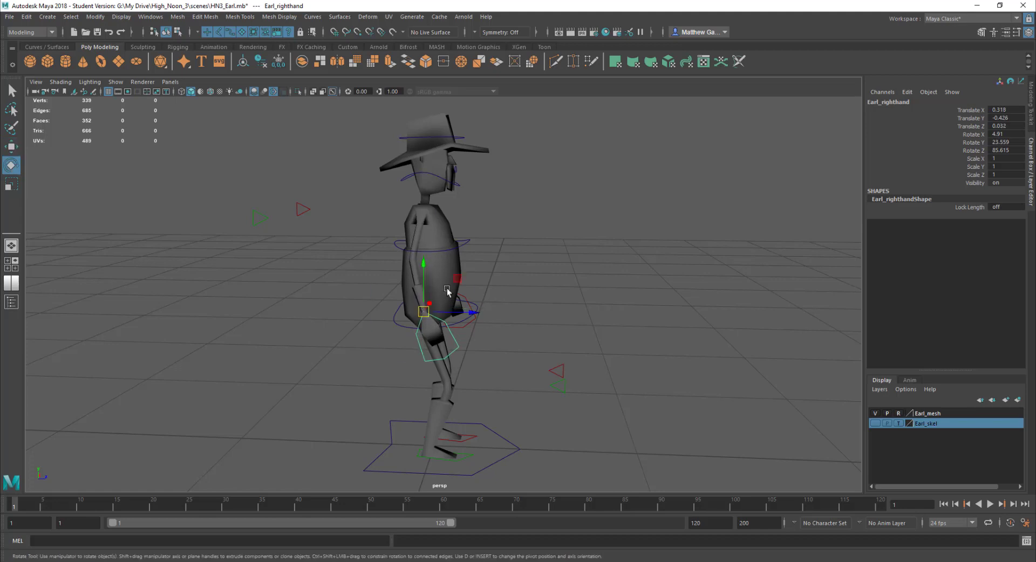
{"action": "left_click_drag", "start_coordinate": [453, 280], "coordinate": [475, 363]}
{"action": "left_click", "coordinate": [542, 312]}
{"action": "left_click", "coordinate": [445, 372]}
{"action": "key", "text": "w"}
- Adjust Earl's left leg by moving the left knee control
{"action": "left_click", "coordinate": [474, 369]}
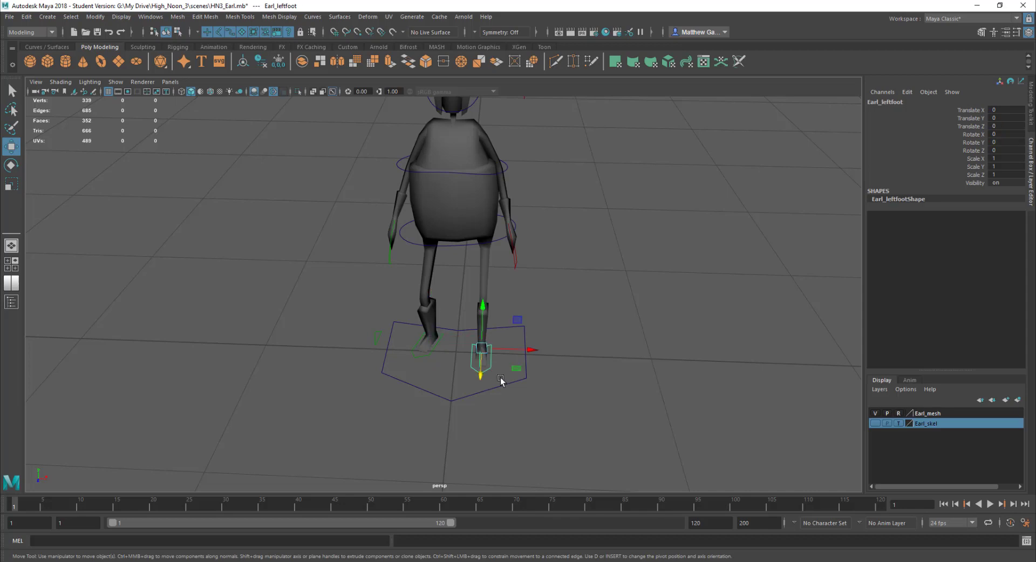
{"action": "key", "text": "e"}
{"action": "left_click", "coordinate": [534, 318]}
{"action": "left_click_drag", "start_coordinate": [534, 319], "coordinate": [470, 337], "text": "alt"}
{"action": "left_click", "coordinate": [555, 316]}
{"action": "key", "text": "w"}
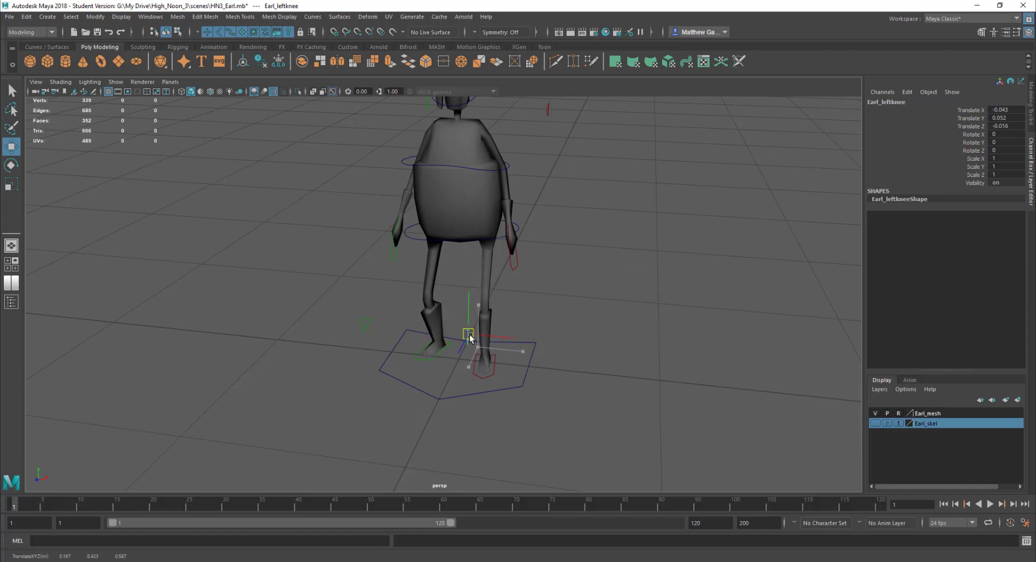
{"action": "left_click", "coordinate": [652, 286]}
{"action": "left_click_drag", "start_coordinate": [527, 238], "coordinate": [492, 282], "text": "alt"}
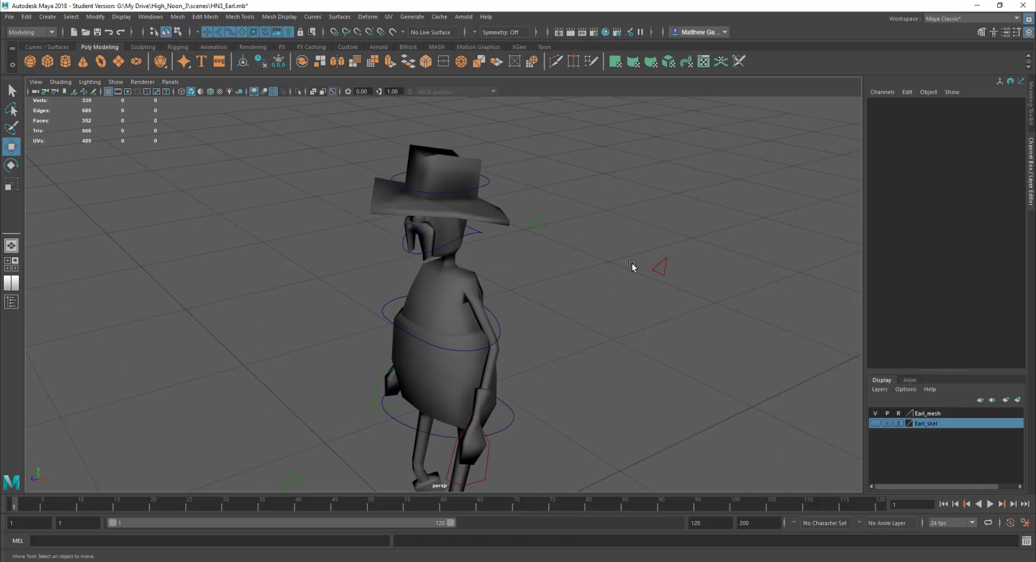
- Try moving the left elbow, undo it, and select the head control for rotating
{"action": "left_click", "coordinate": [661, 269]}
{"action": "left_click_drag", "start_coordinate": [661, 275], "coordinate": [698, 301], "text": "alt"}
{"action": "key", "text": "ctrl+z"}
{"action": "left_click_drag", "start_coordinate": [505, 267], "coordinate": [518, 302], "text": "alt"}
{"action": "left_click", "coordinate": [464, 248]}
{"action": "key", "text": "e"}
- Tilt Earl's moustache control (Earl_tach) to 20.141 on Z
{"action": "scroll", "coordinate": [549, 278], "scroll_direction": "up", "scroll_amount": 4}
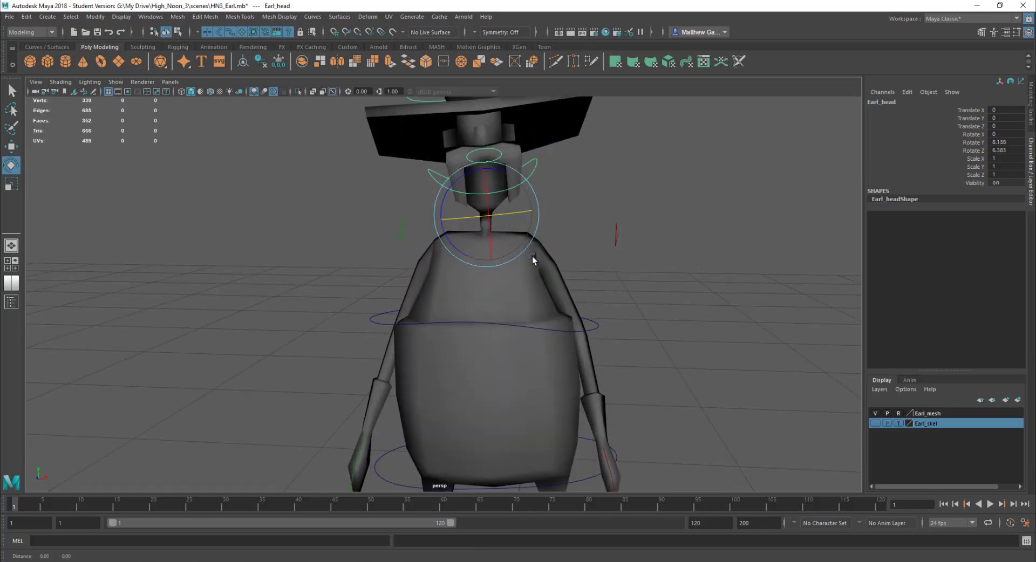
{"action": "left_click", "coordinate": [647, 323]}
{"action": "left_click", "coordinate": [442, 218]}
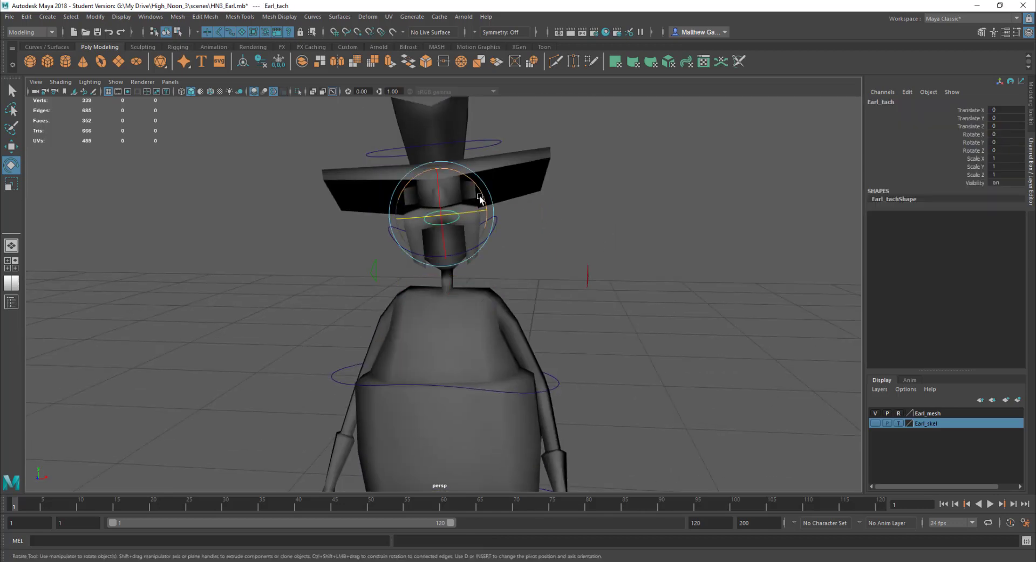
{"action": "mouse_move", "coordinate": [480, 197]}
{"action": "left_mouse_down"}
{"action": "mouse_move", "coordinate": [488, 231]}
{"action": "mouse_move", "coordinate": [475, 186]}
{"action": "mouse_move", "coordinate": [481, 210]}
{"action": "left_mouse_up"}
{"action": "left_click", "coordinate": [597, 202]}
{"action": "left_click_drag", "start_coordinate": [596, 201], "coordinate": [521, 198], "text": "alt"}
- Try raising and tilting the hat, undoing both so it stays level and in place
{"action": "left_click", "coordinate": [494, 203]}
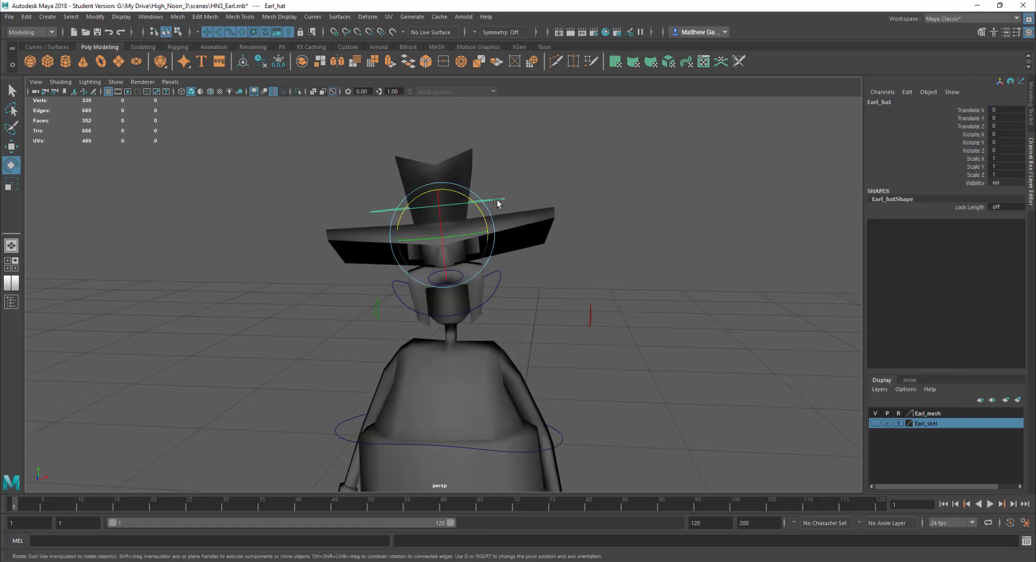
{"action": "key", "text": "w"}
{"action": "left_click_drag", "start_coordinate": [436, 233], "coordinate": [430, 138]}
{"action": "key", "text": "ctrl+z"}
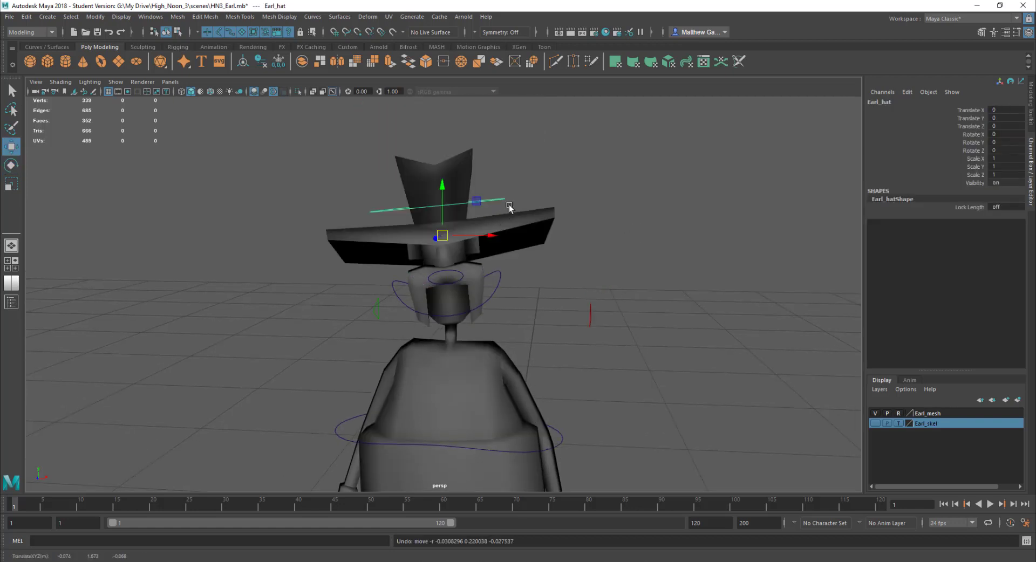
{"action": "key", "text": "e"}
{"action": "mouse_move", "coordinate": [471, 200]}
{"action": "left_mouse_down"}
{"action": "mouse_move", "coordinate": [484, 225]}
{"action": "mouse_move", "coordinate": [460, 196]}
{"action": "left_mouse_up"}
{"action": "key", "text": "ctrl+z"}
{"action": "left_click", "coordinate": [574, 241]}
{"action": "scroll", "coordinate": [571, 227], "scroll_direction": "down", "scroll_amount": 5}
{"action": "left_click_drag", "start_coordinate": [571, 206], "coordinate": [412, 183], "text": "alt"}
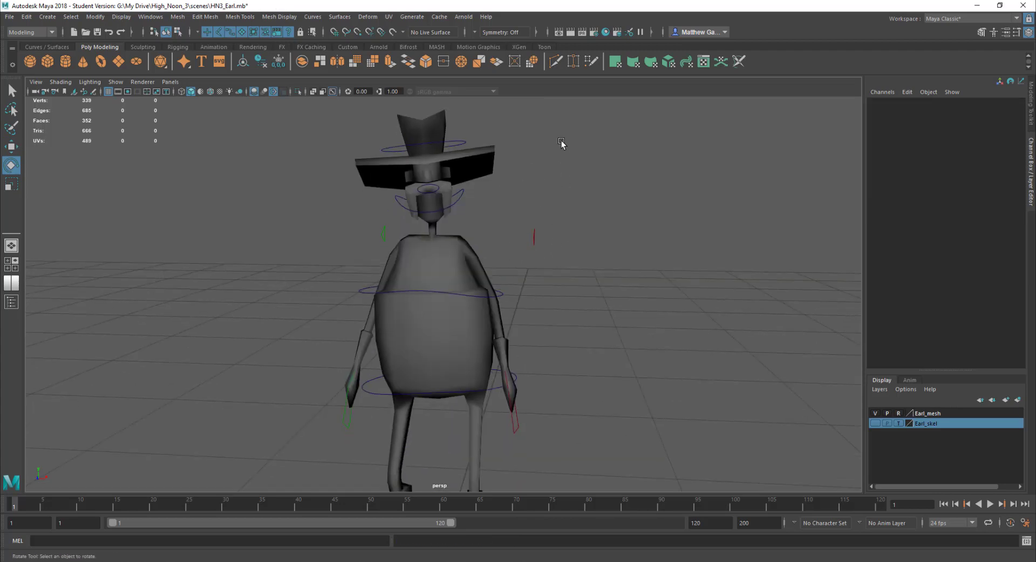
{"action": "left_click_drag", "start_coordinate": [417, 335], "coordinate": [488, 253], "text": "alt"}
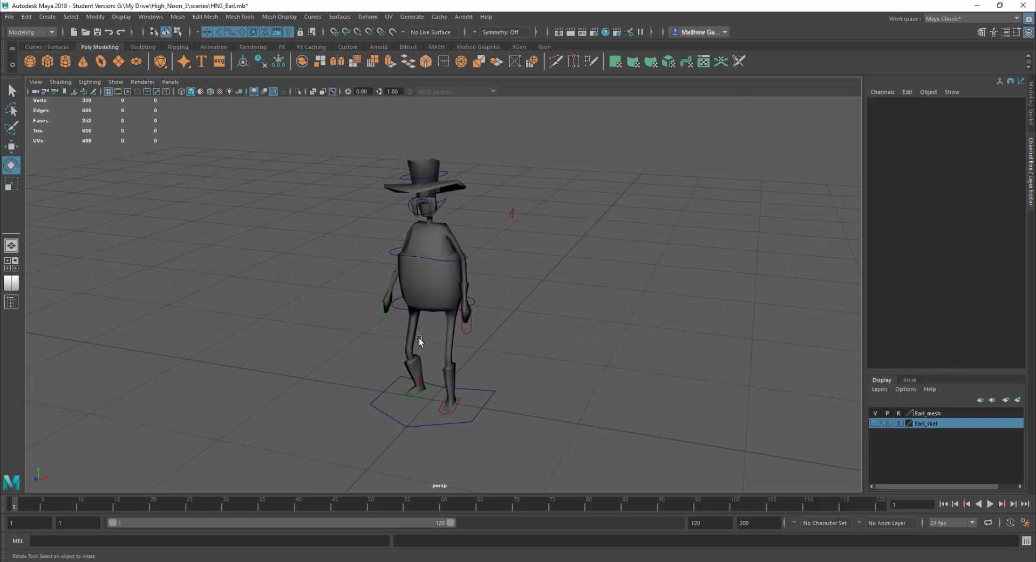
{"action": "left_click_drag", "start_coordinate": [410, 202], "coordinate": [351, 164], "text": "alt"}
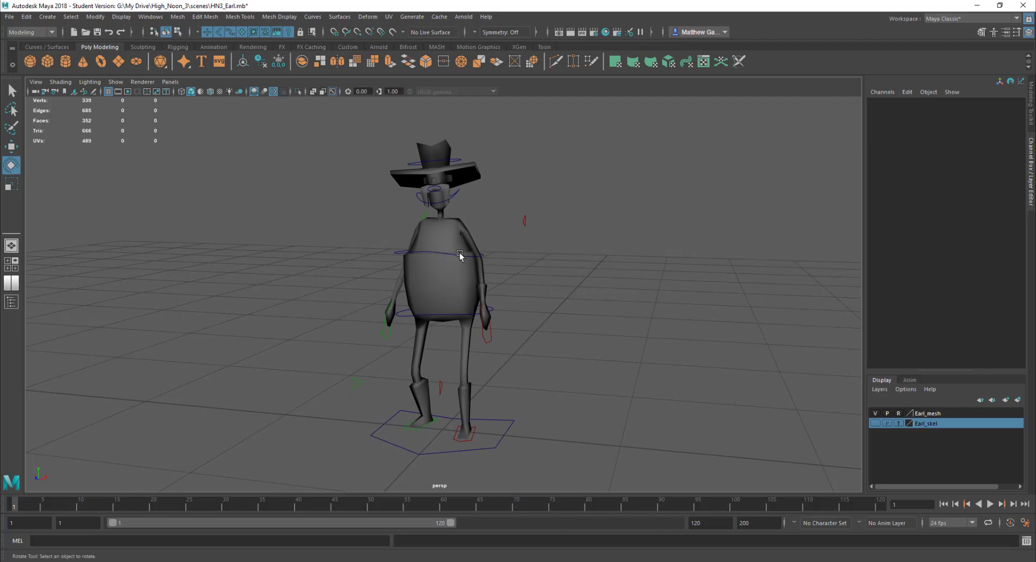
{"action": "left_click", "coordinate": [430, 254]}
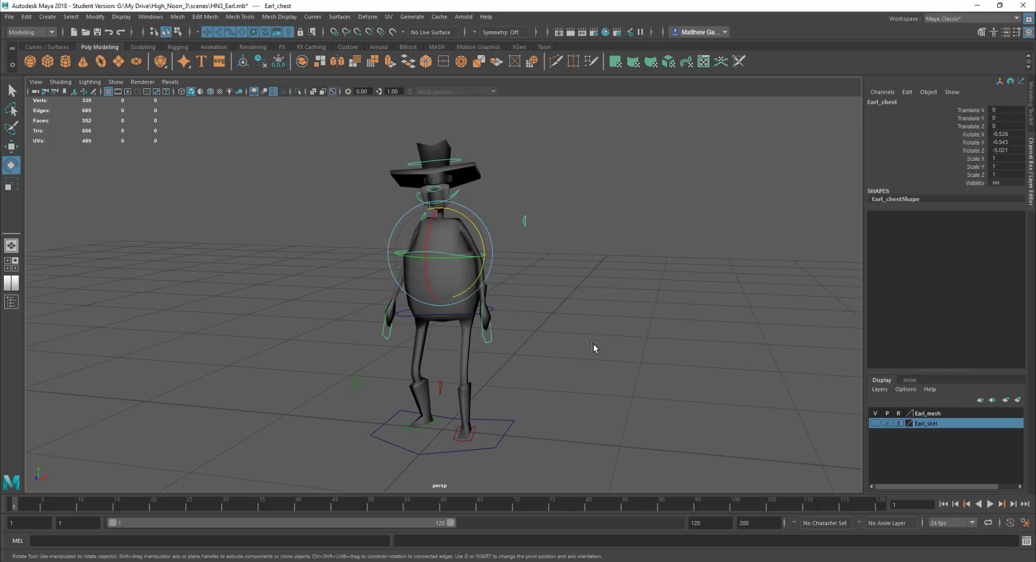
{"action": "left_click", "coordinate": [466, 334]}
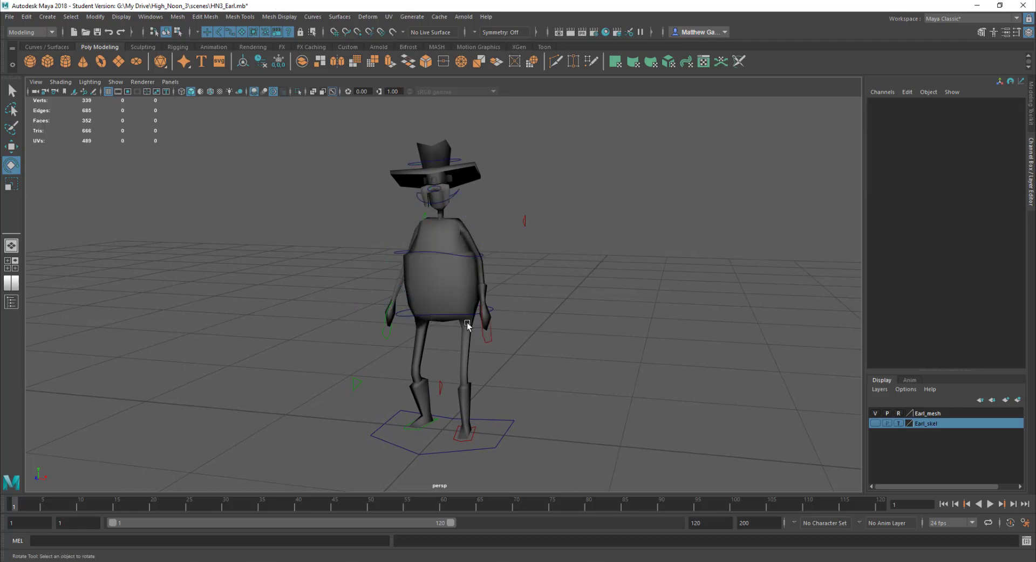